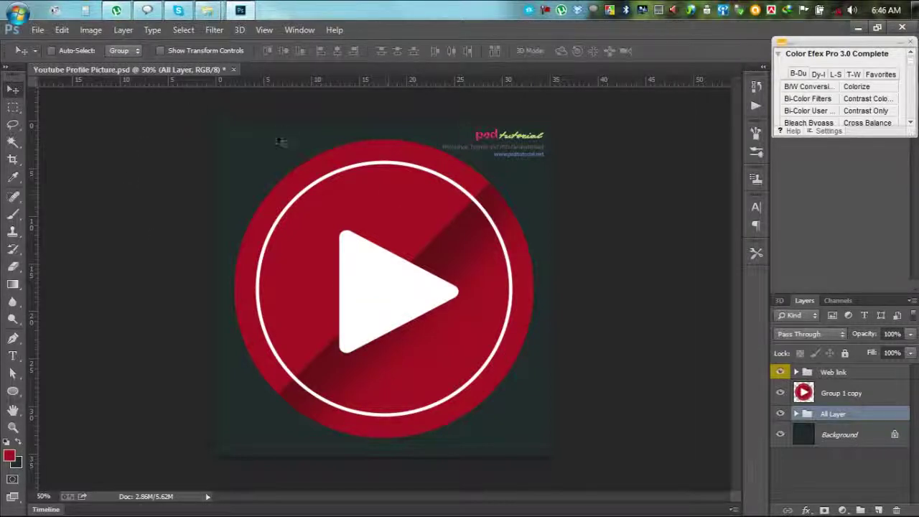
Create a new 1000 × 1000 px document at 300 pixels/inch.
{"action": "left_click", "coordinate": [37, 29]}
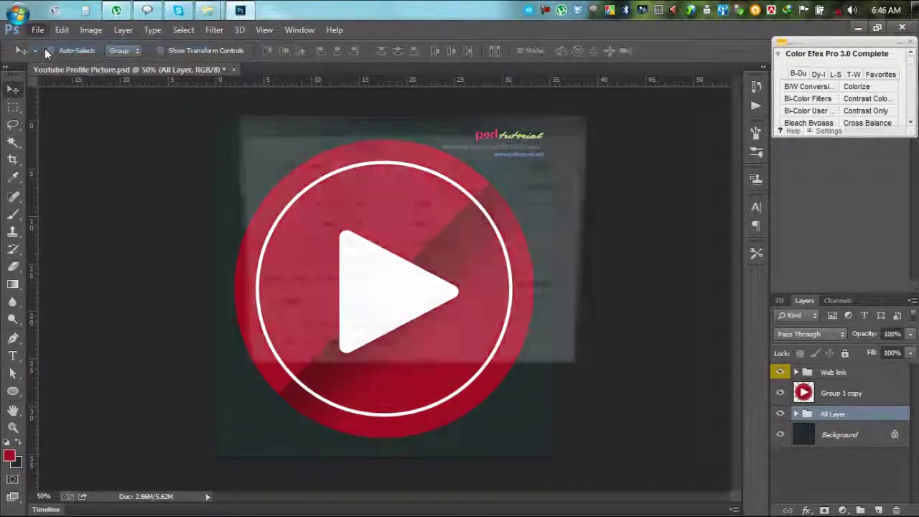
{"action": "double_click", "coordinate": [396, 205]}
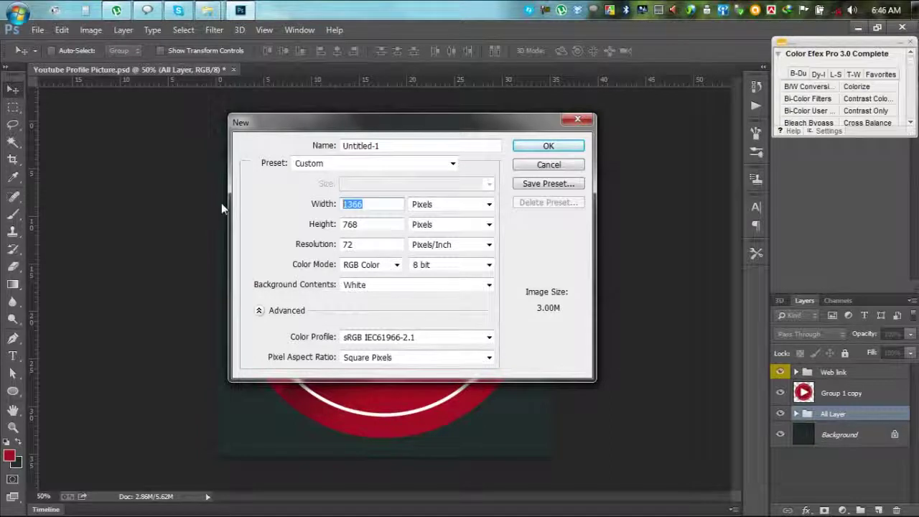
{"action": "type", "text": "1000"}
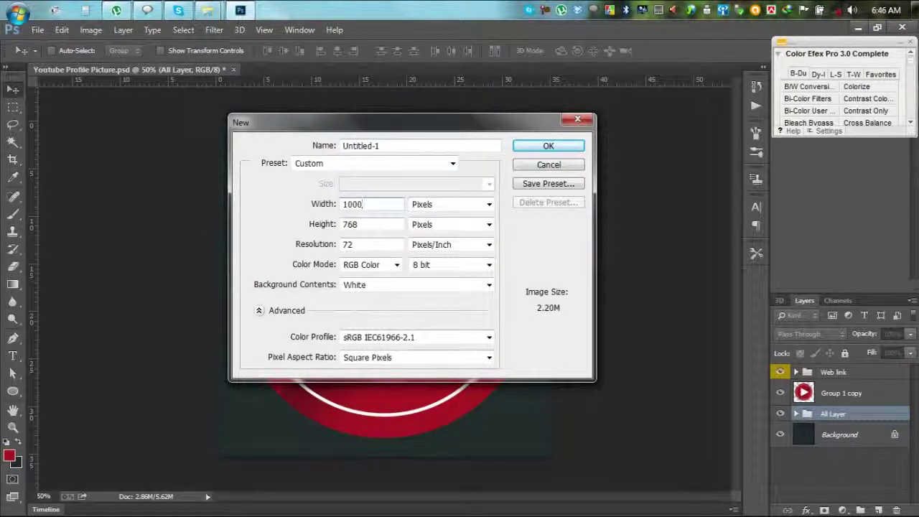
{"action": "double_click", "coordinate": [351, 224]}
{"action": "type", "text": "1"}
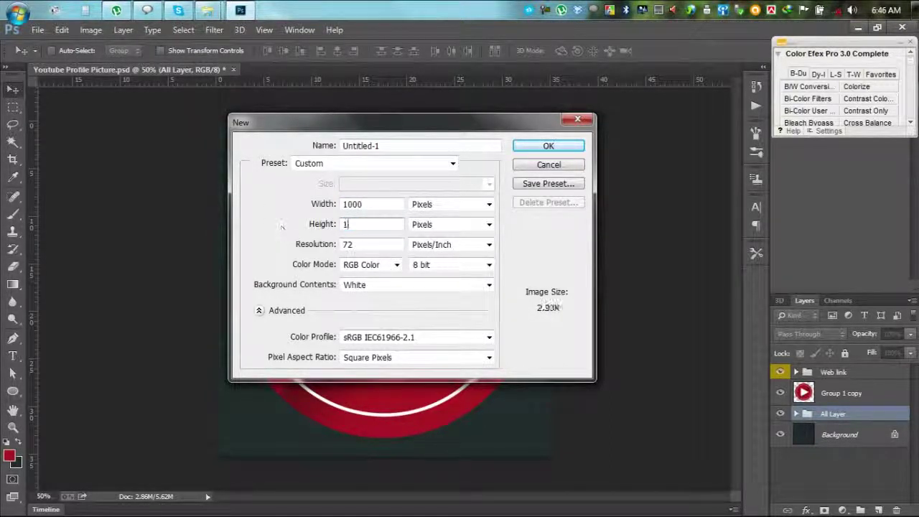
{"action": "type", "text": "000"}
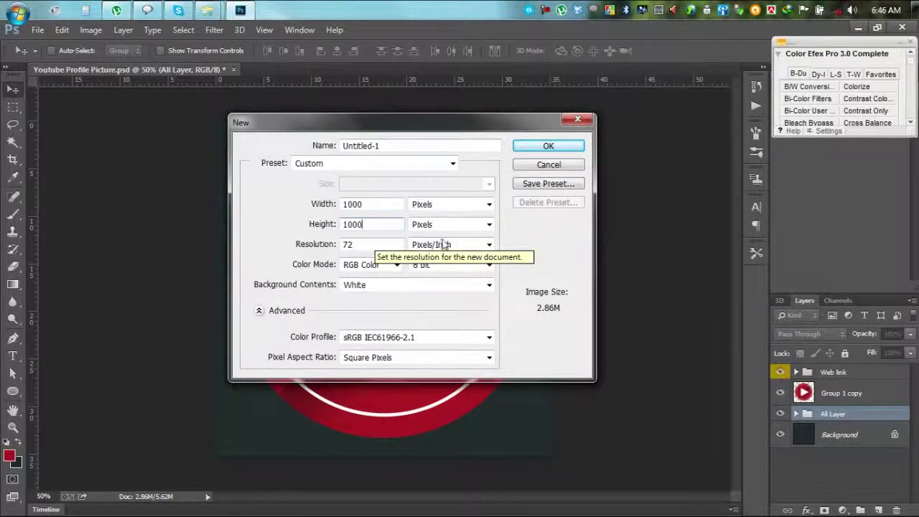
{"action": "double_click", "coordinate": [348, 244]}
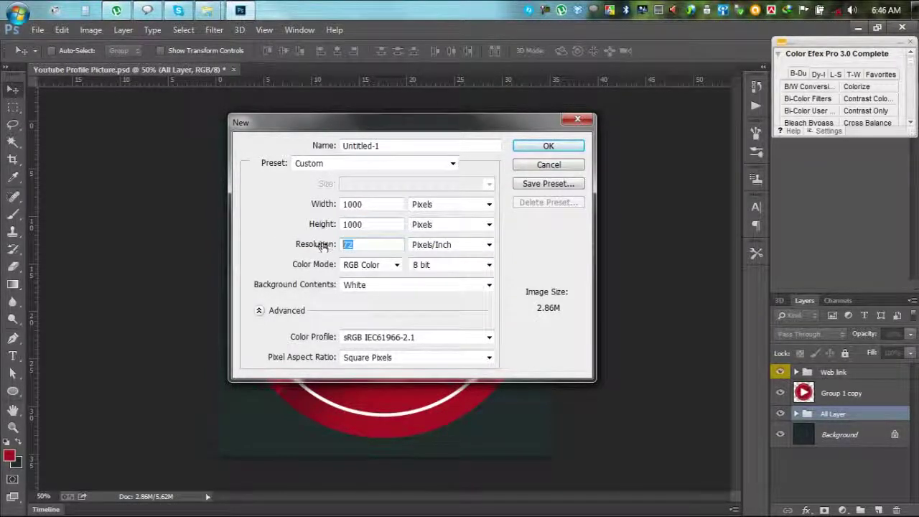
{"action": "type", "text": "300"}
{"action": "left_click", "coordinate": [547, 145]}
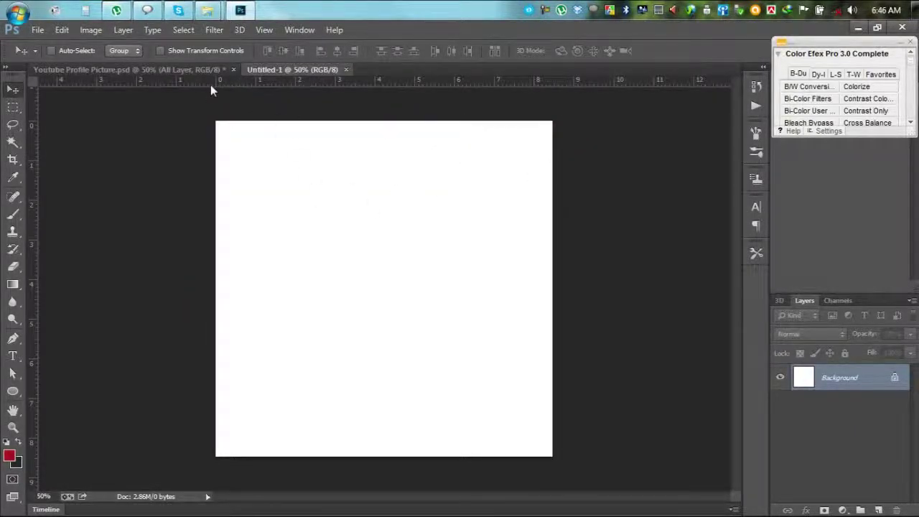
Set the foreground colour to dark slate #21292b.
{"action": "left_click", "coordinate": [12, 453]}
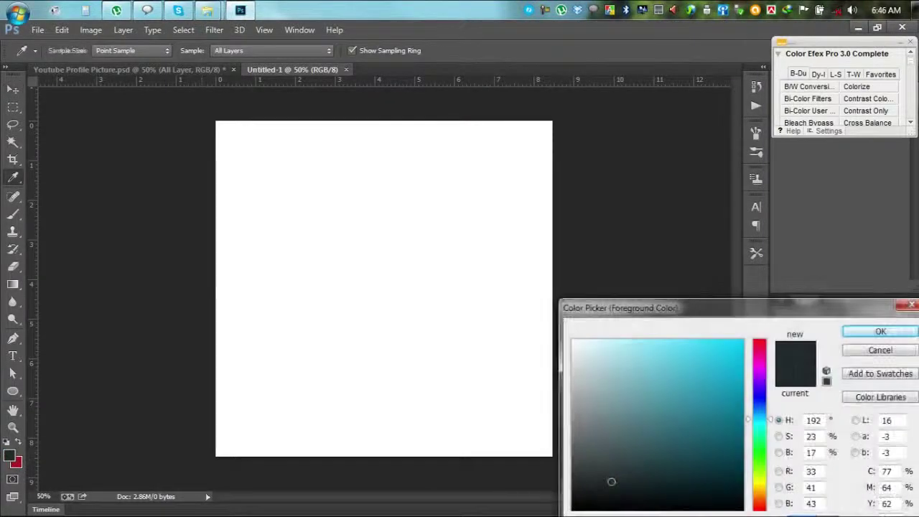
{"action": "left_click_drag", "start_coordinate": [640, 314], "coordinate": [571, 184]}
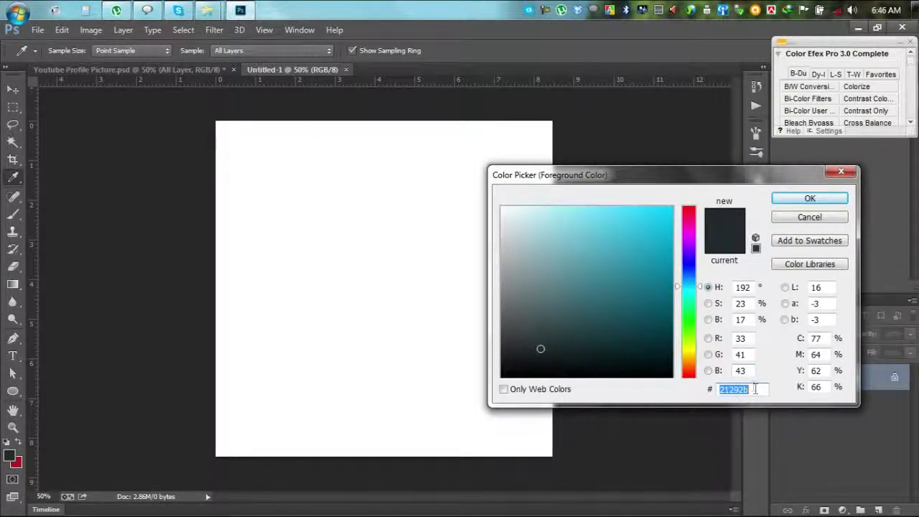
{"action": "left_click", "coordinate": [731, 393]}
{"action": "double_click", "coordinate": [729, 390]}
{"action": "left_click", "coordinate": [726, 389]}
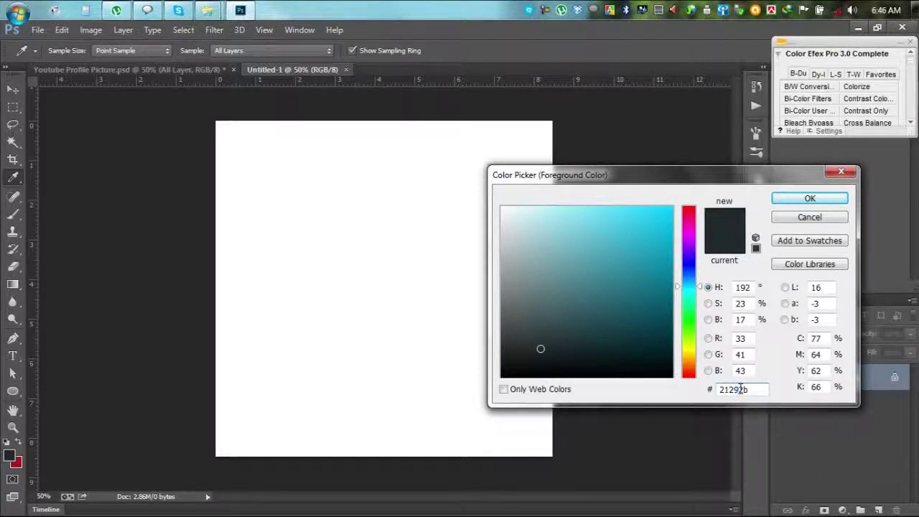
{"action": "double_click", "coordinate": [749, 389]}
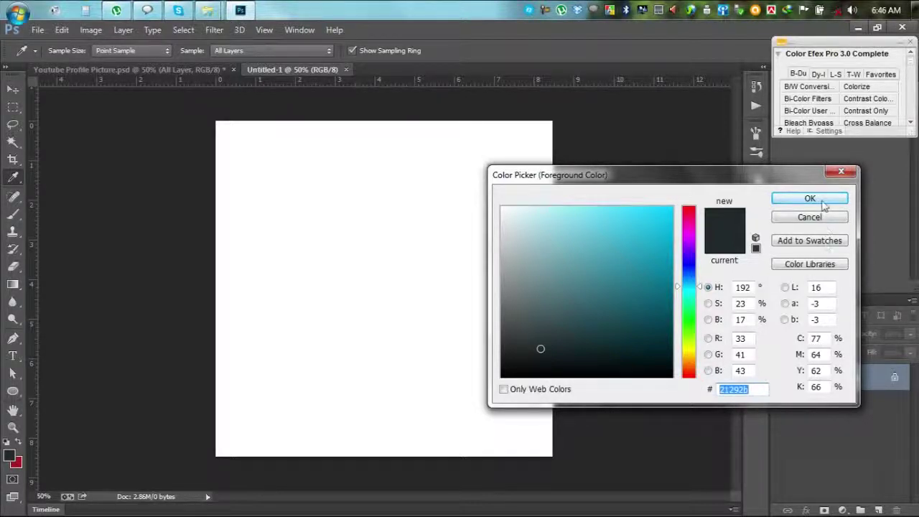
{"action": "left_click", "coordinate": [810, 198]}
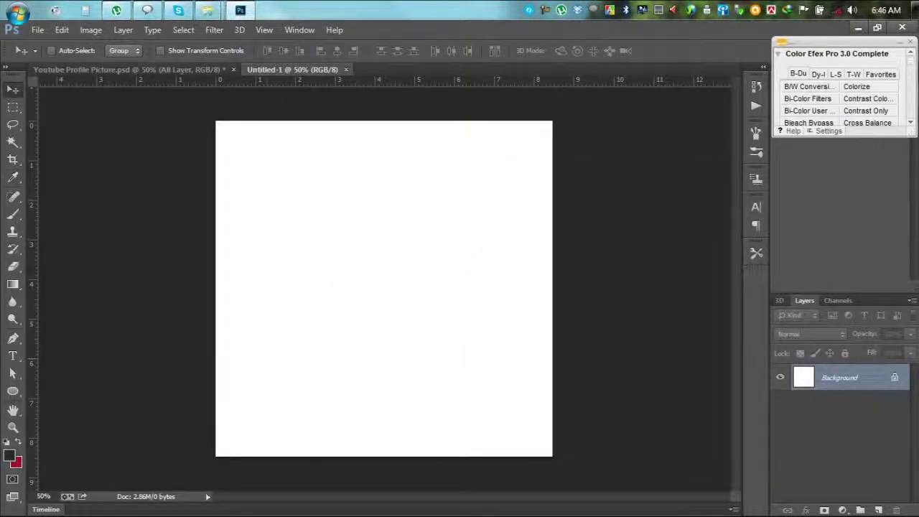
Fill the whole white canvas with the dark colour using the Paint Bucket Tool.
{"action": "left_click", "coordinate": [13, 231]}
{"action": "left_click", "coordinate": [13, 265]}
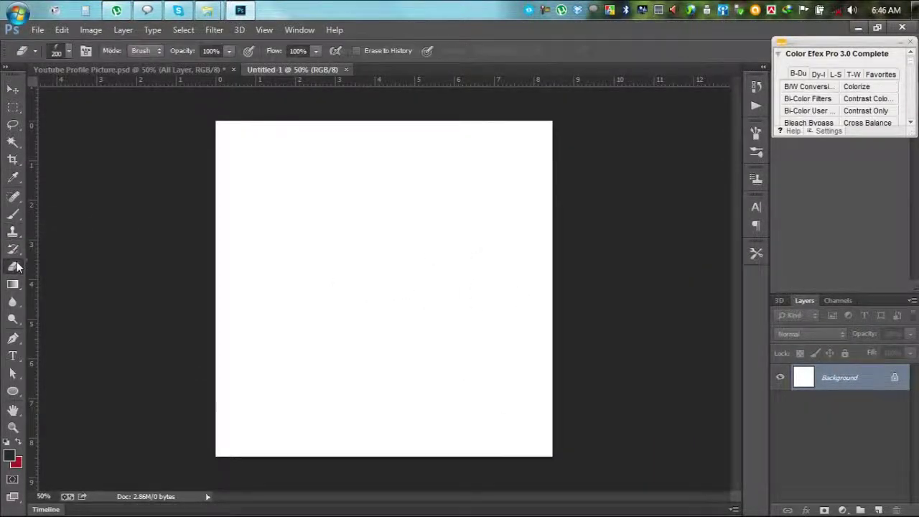
{"action": "left_click", "coordinate": [13, 283]}
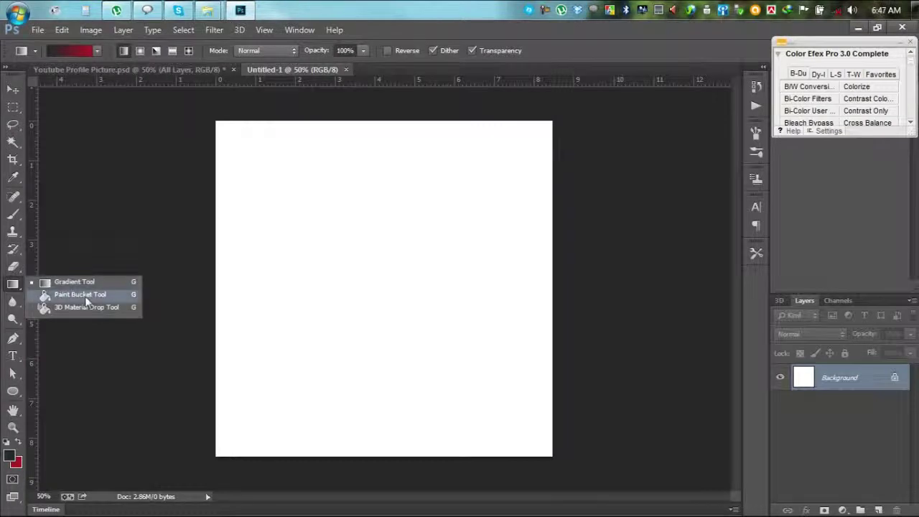
{"action": "left_click", "coordinate": [72, 296]}
{"action": "left_click", "coordinate": [12, 284]}
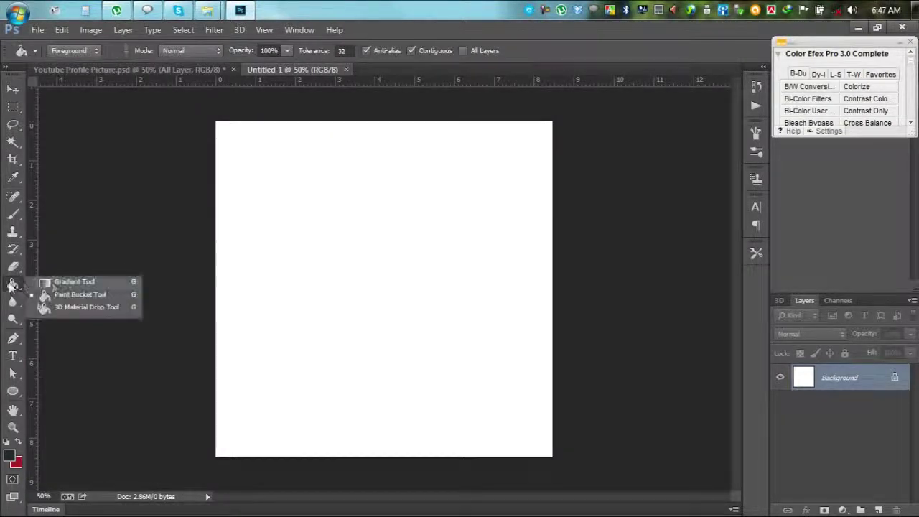
{"action": "left_click", "coordinate": [87, 295]}
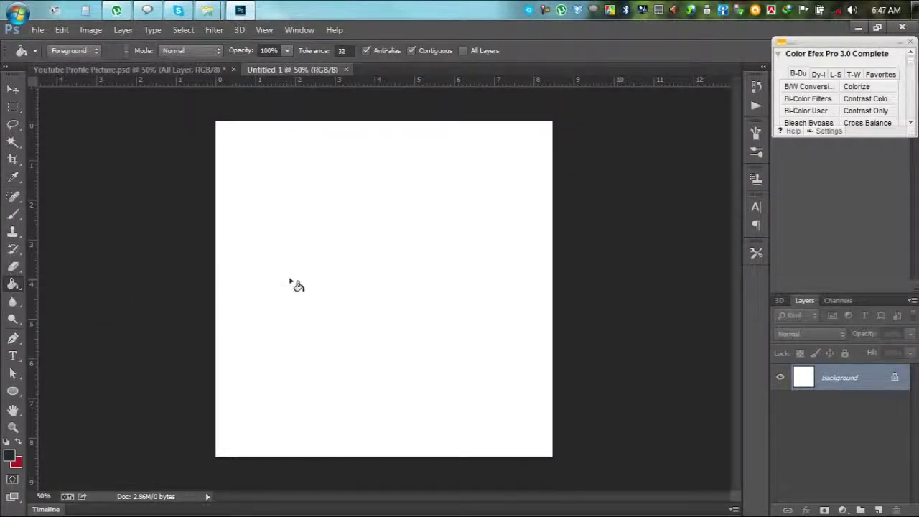
{"action": "left_click", "coordinate": [298, 285]}
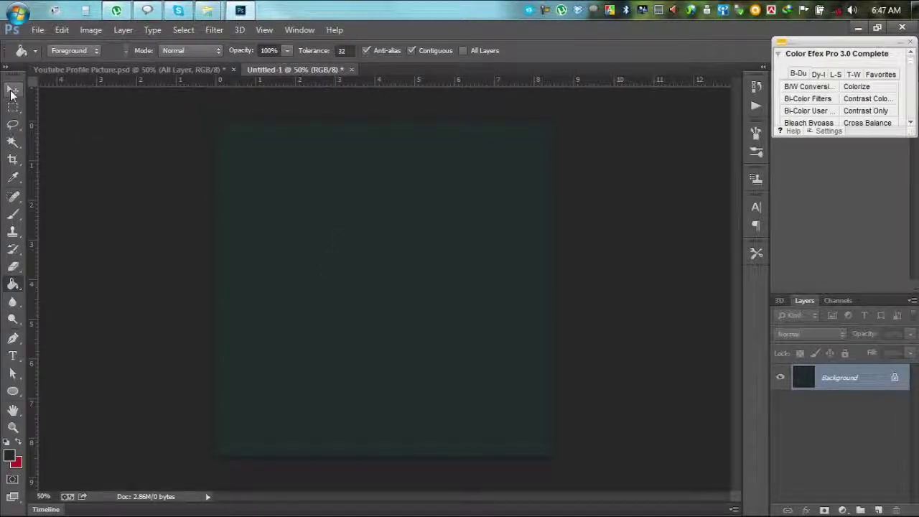
{"action": "left_click", "coordinate": [13, 91]}
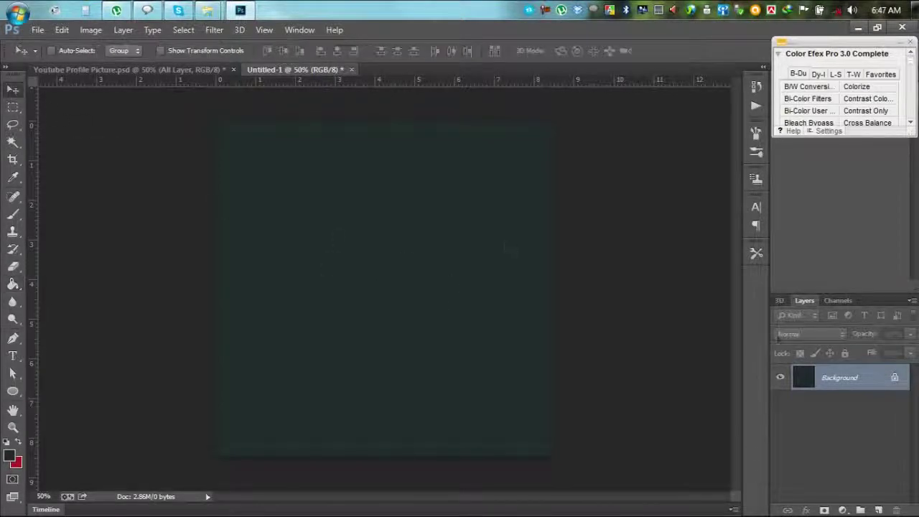
Make red #ad1a22 the foreground colour.
{"action": "left_click", "coordinate": [22, 441]}
{"action": "left_click", "coordinate": [9, 455]}
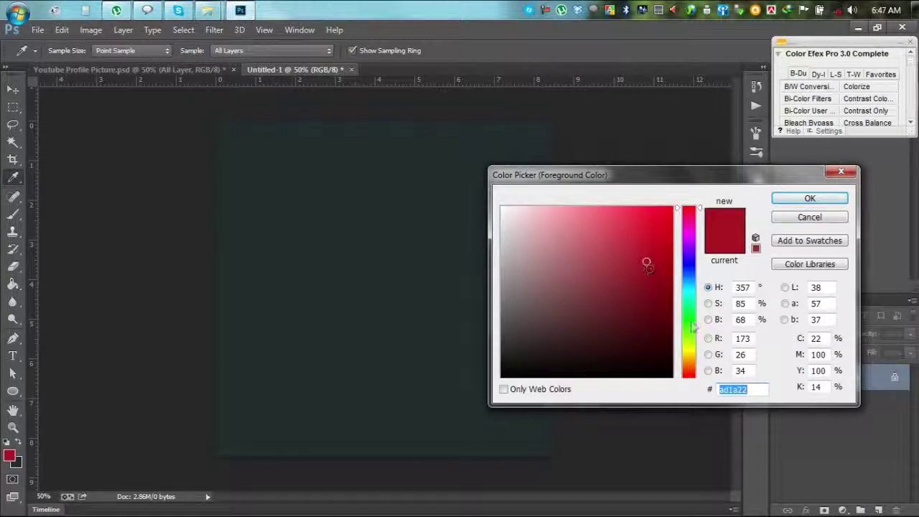
{"action": "left_click", "coordinate": [751, 391]}
{"action": "left_click_drag", "start_coordinate": [751, 391], "coordinate": [672, 391]}
{"action": "left_click_drag", "start_coordinate": [751, 391], "coordinate": [707, 388]}
{"action": "left_click", "coordinate": [761, 389]}
{"action": "left_click", "coordinate": [754, 390]}
{"action": "left_click", "coordinate": [811, 199]}
Draw an 806 × 806 px red circle with the Ellipse Tool and shift it up-left.
{"action": "key", "text": "v"}
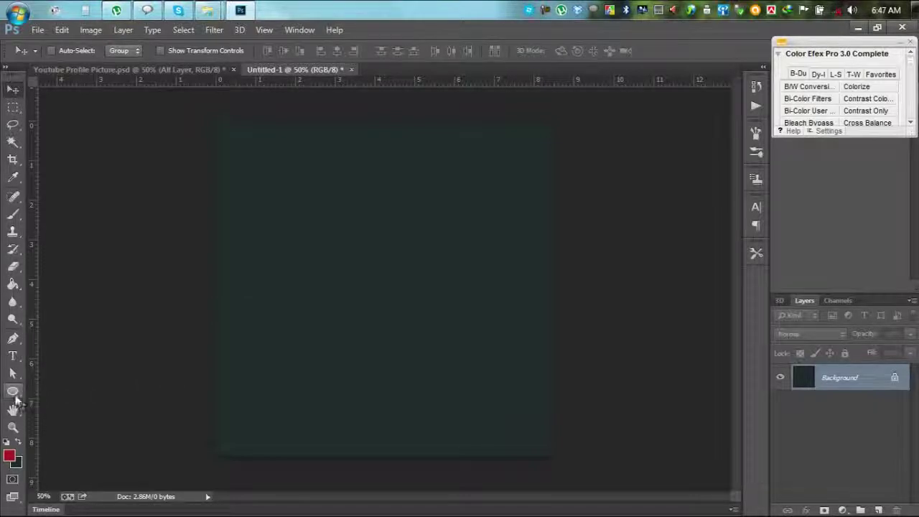
{"action": "left_click", "coordinate": [16, 399]}
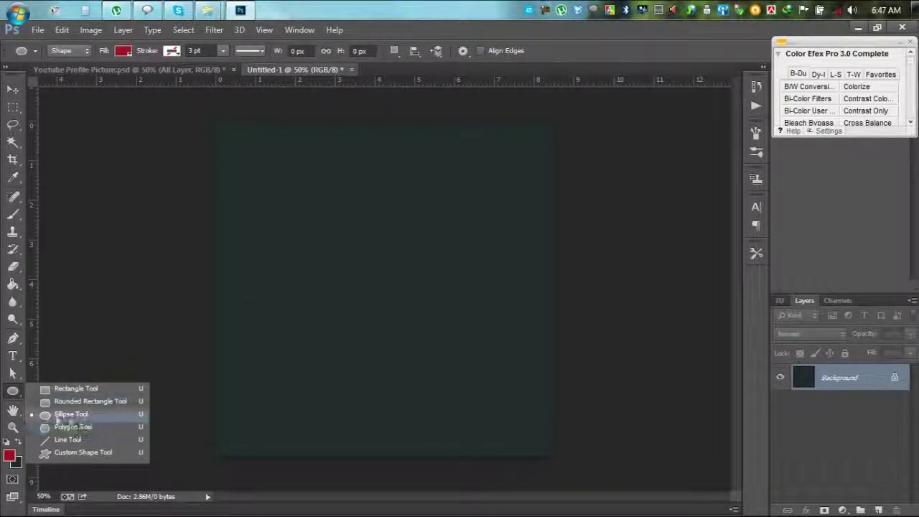
{"action": "left_click", "coordinate": [72, 418]}
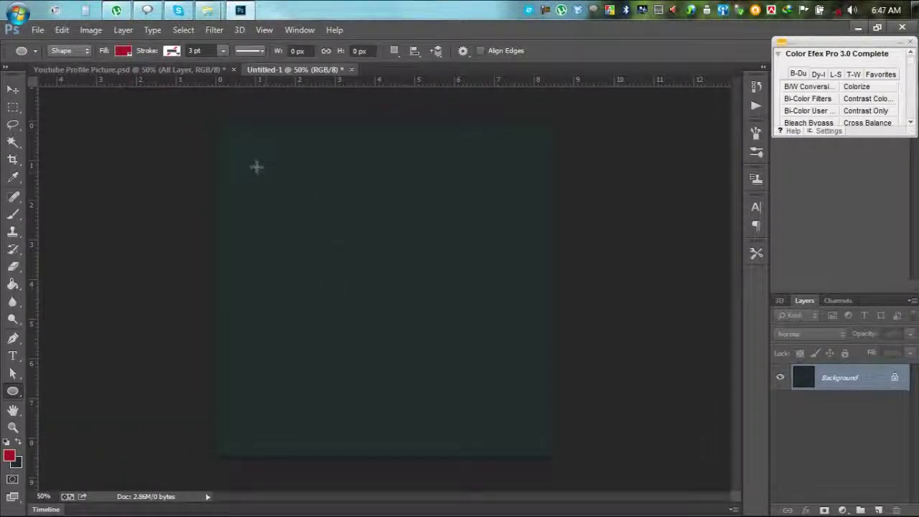
{"action": "mouse_move", "coordinate": [256, 167]}
{"action": "left_mouse_down"}
{"action": "mouse_move", "coordinate": [504, 379]}
{"action": "mouse_move", "coordinate": [359, 281]}
{"action": "mouse_move", "coordinate": [601, 443]}
{"action": "mouse_move", "coordinate": [402, 316]}
{"action": "mouse_move", "coordinate": [601, 452]}
{"action": "mouse_move", "coordinate": [586, 435]}
{"action": "left_mouse_up"}
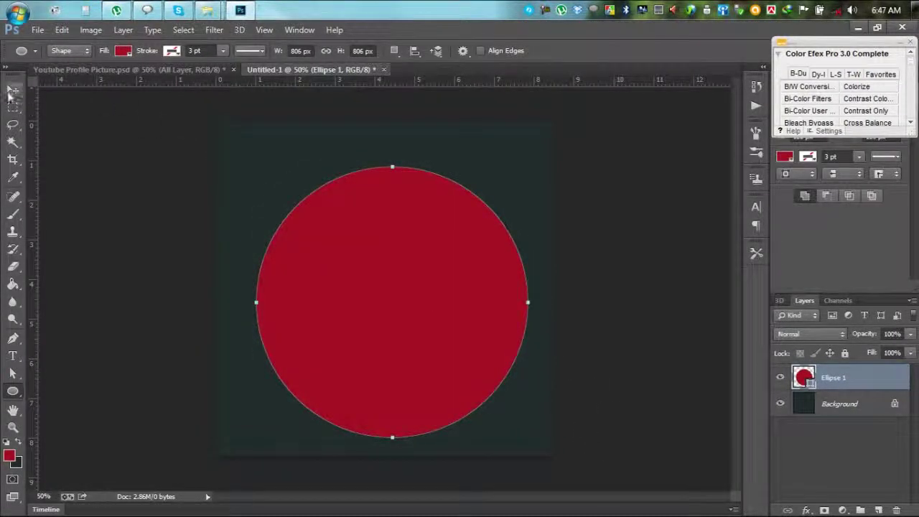
{"action": "key", "text": "v"}
{"action": "left_click_drag", "start_coordinate": [499, 339], "coordinate": [489, 327]}
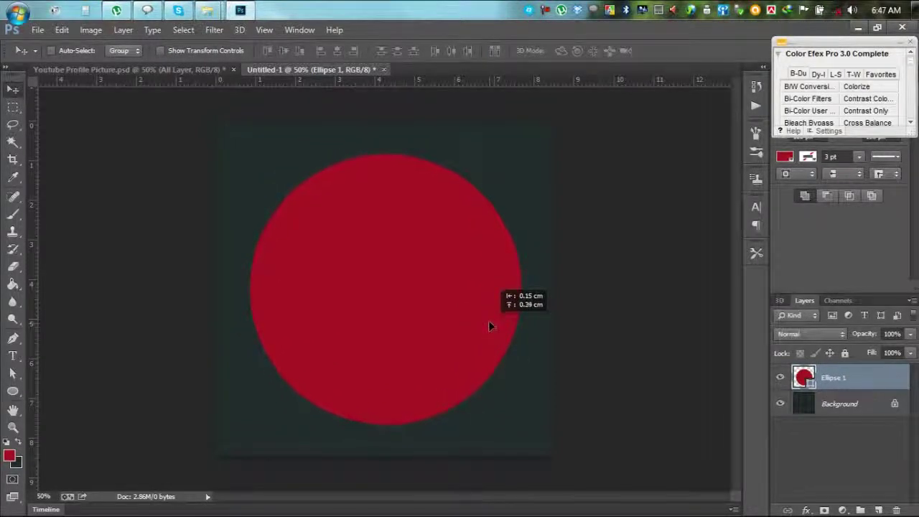
Centre the red circle and duplicate its layer as Ellipse 1 copy.
{"action": "left_click_drag", "start_coordinate": [489, 326], "coordinate": [473, 334]}
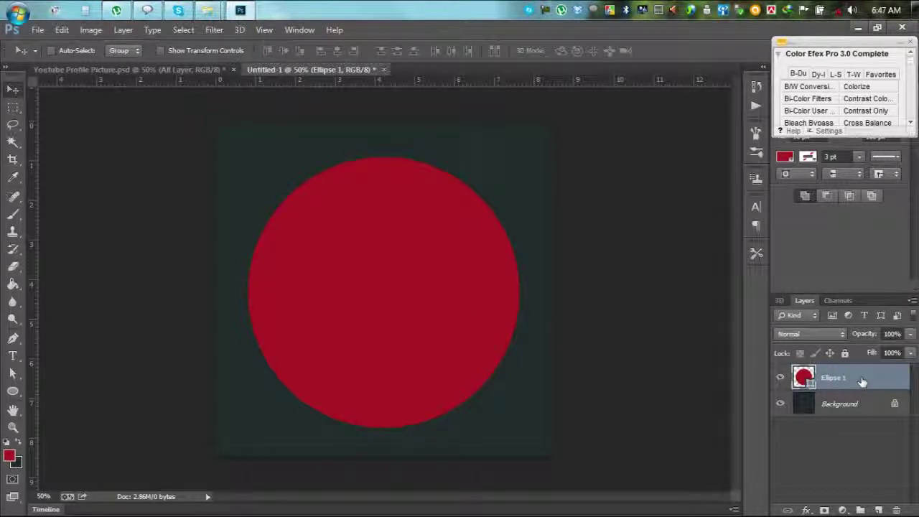
{"action": "right_click", "coordinate": [860, 379]}
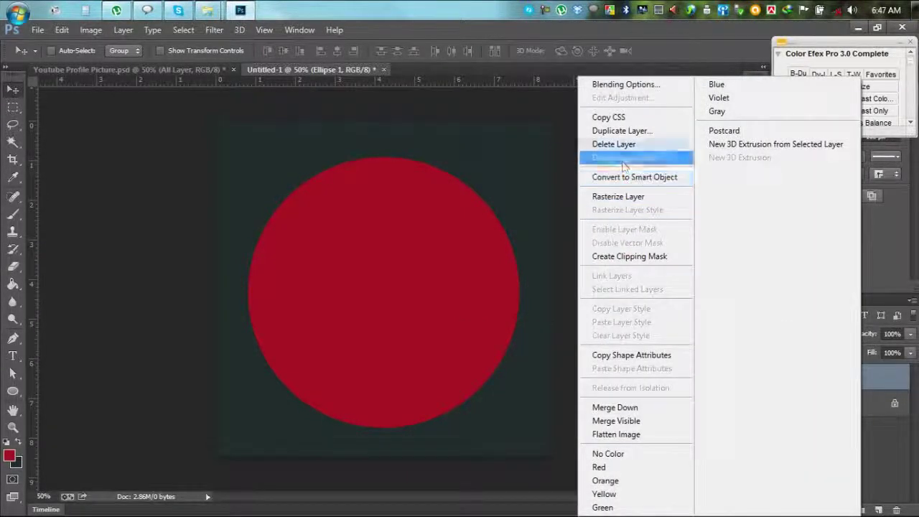
{"action": "left_click", "coordinate": [649, 130]}
{"action": "left_click", "coordinate": [595, 151]}
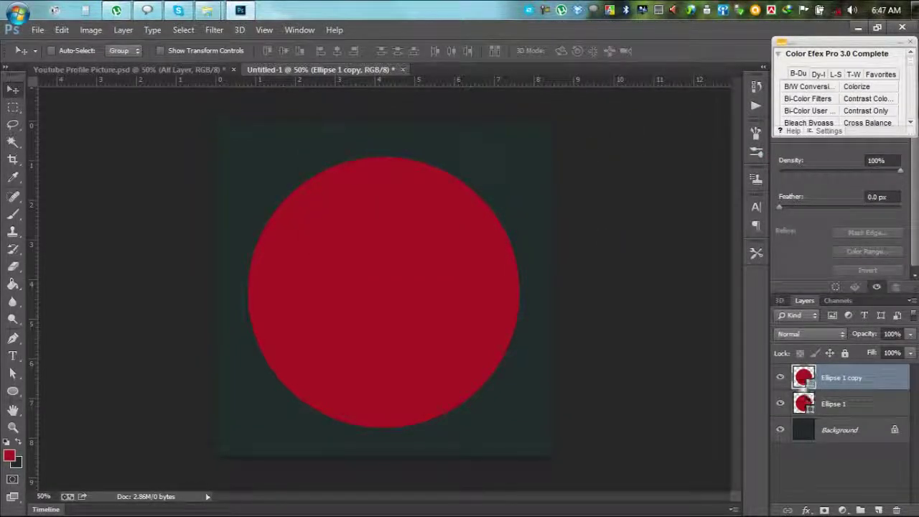
Change the Ellipse 1 copy fill to white #ffffff and toggle its visibility to check it.
{"action": "double_click", "coordinate": [805, 376]}
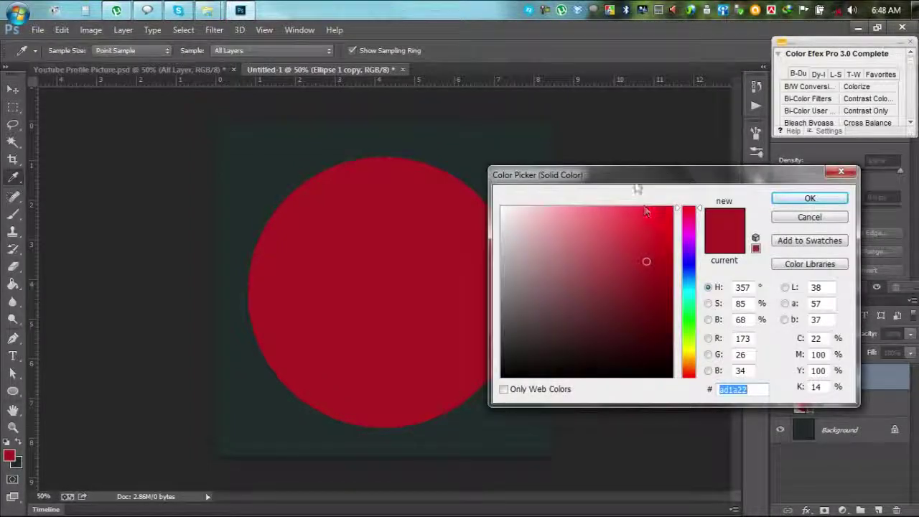
{"action": "mouse_move", "coordinate": [633, 171]}
{"action": "left_mouse_down"}
{"action": "mouse_move", "coordinate": [618, 127]}
{"action": "mouse_move", "coordinate": [629, 109]}
{"action": "left_mouse_up"}
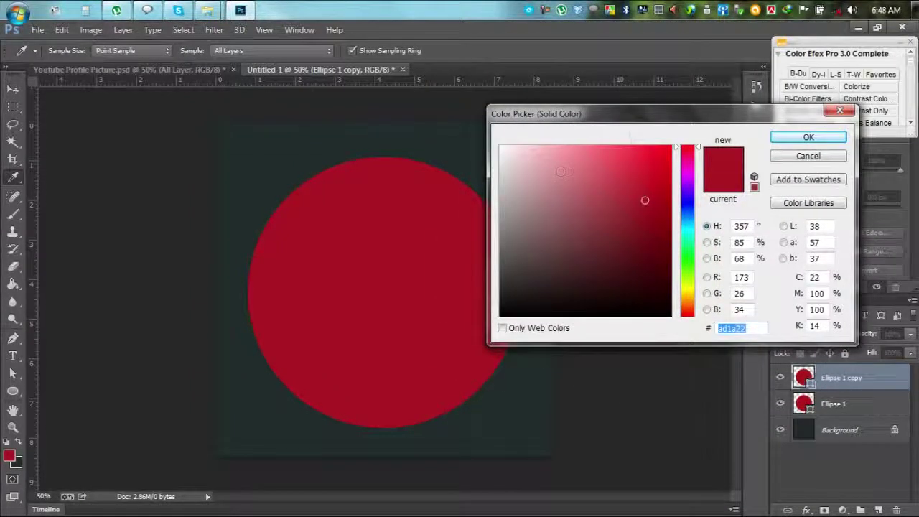
{"action": "type", "text": "ffffff"}
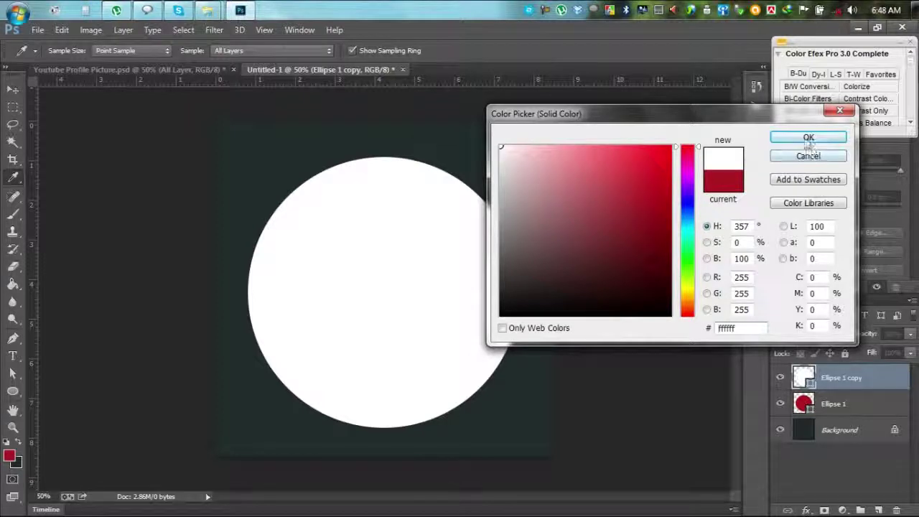
{"action": "left_click", "coordinate": [809, 137]}
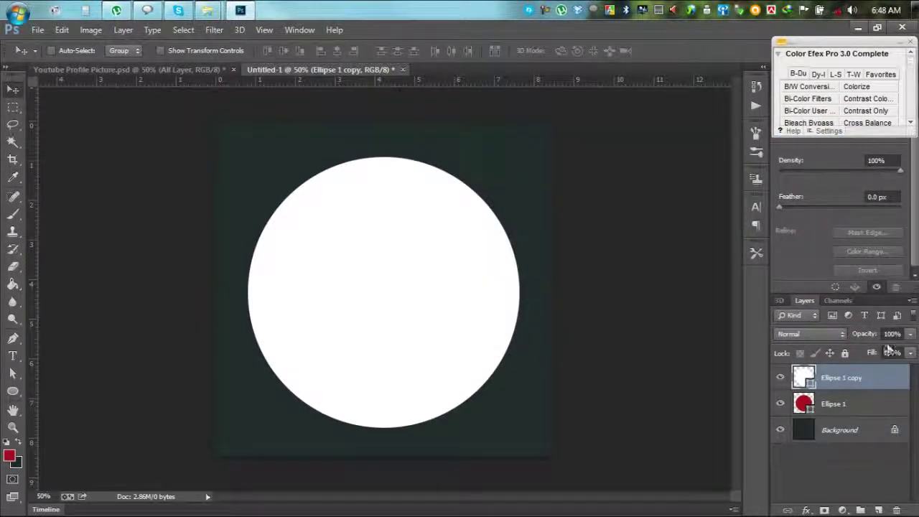
{"action": "left_click", "coordinate": [781, 379]}
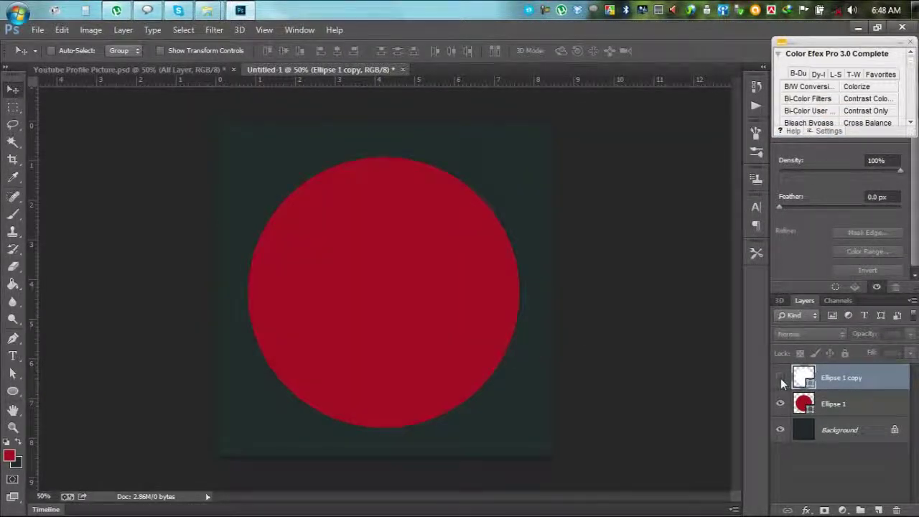
{"action": "left_click", "coordinate": [780, 378]}
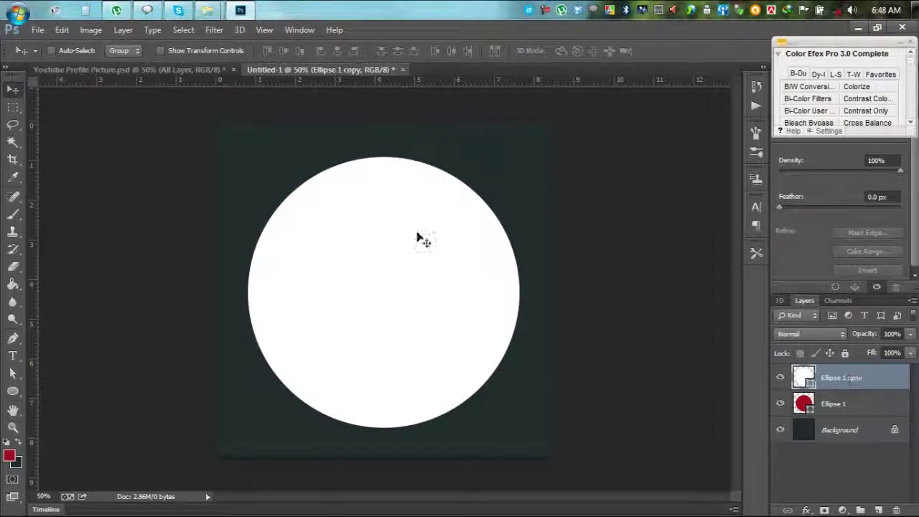
{"action": "left_click", "coordinate": [89, 30]}
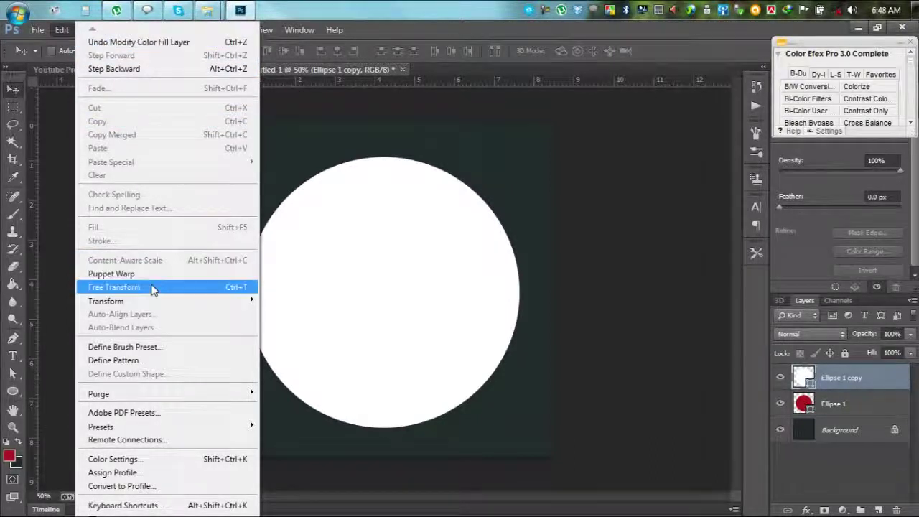
Shrink the white circle to about 86% around its centre with Free Transform.
{"action": "left_click", "coordinate": [151, 293]}
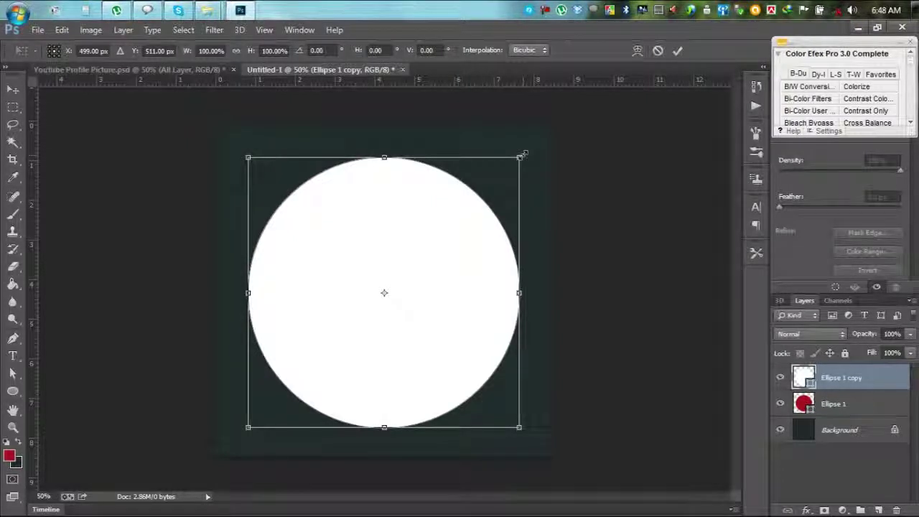
{"action": "left_click_drag", "start_coordinate": [523, 154], "coordinate": [505, 174]}
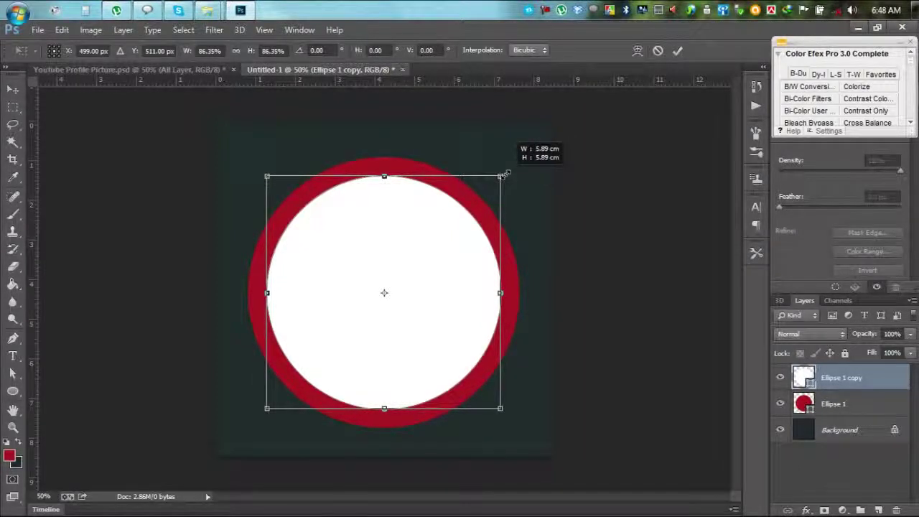
{"action": "left_click", "coordinate": [677, 52]}
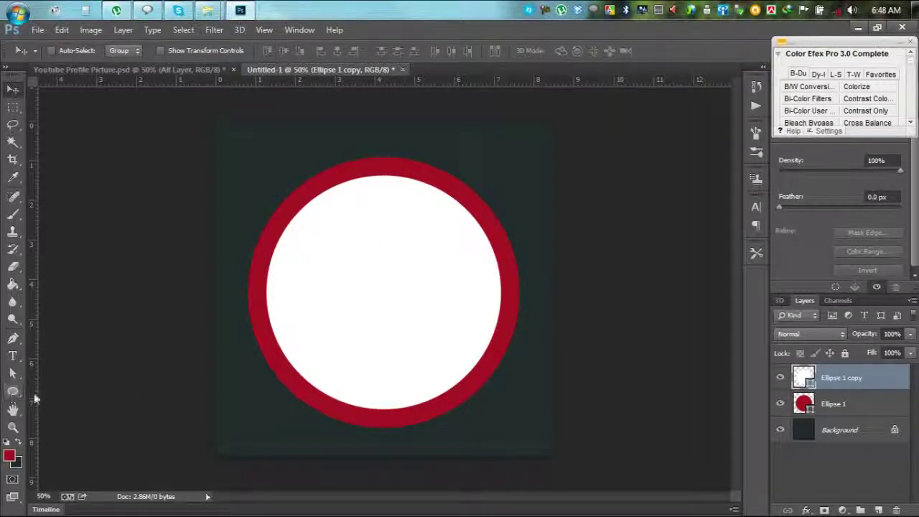
Give the inner circle no fill and a white stroke.
{"action": "left_click", "coordinate": [13, 394]}
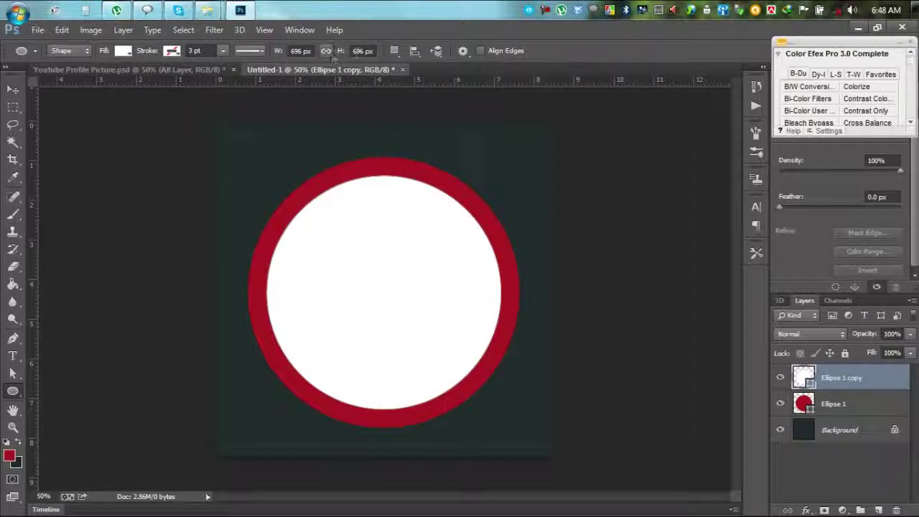
{"action": "left_click", "coordinate": [124, 52]}
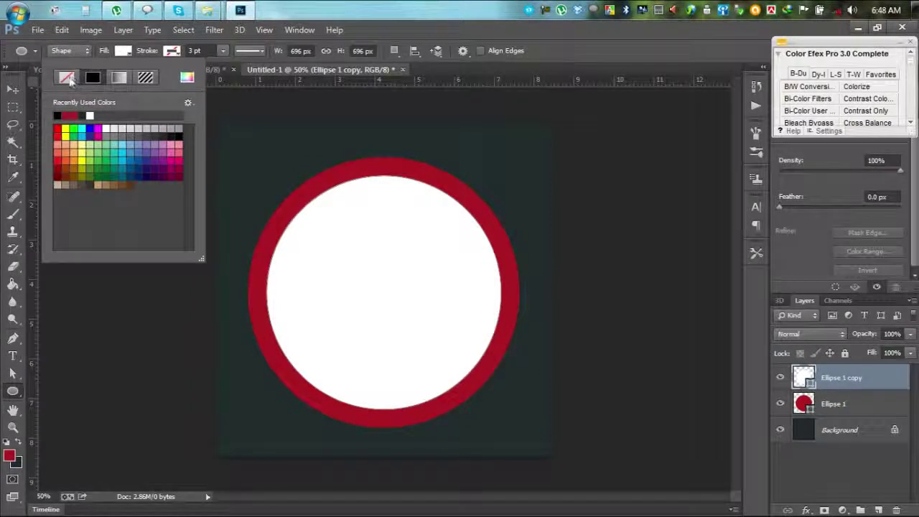
{"action": "left_click", "coordinate": [68, 77]}
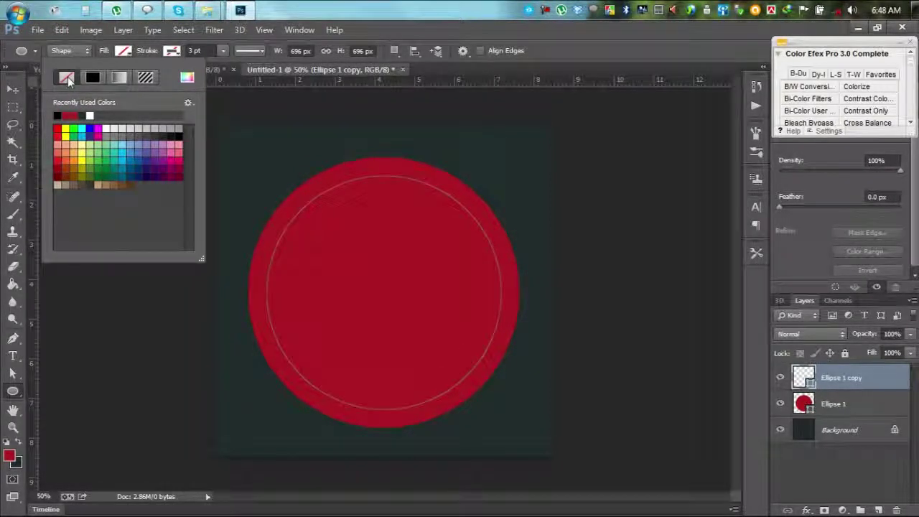
{"action": "left_click", "coordinate": [172, 52]}
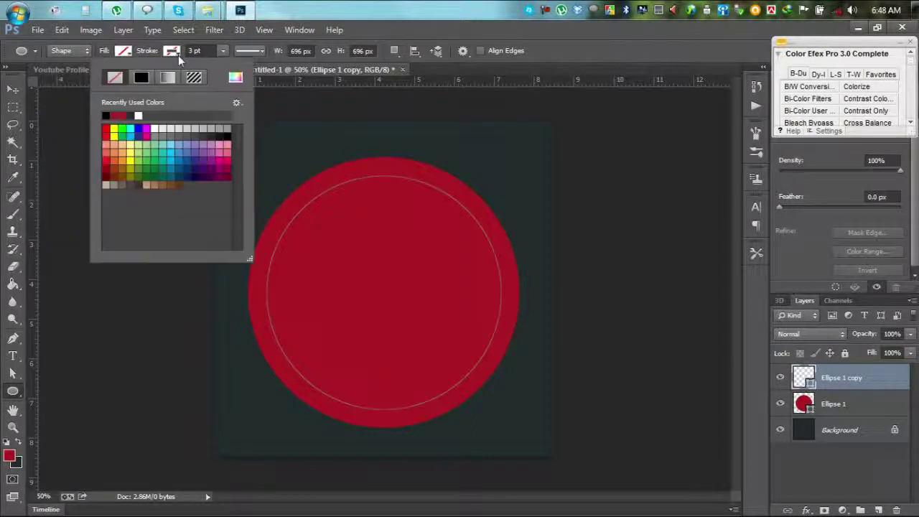
{"action": "left_click", "coordinate": [141, 115]}
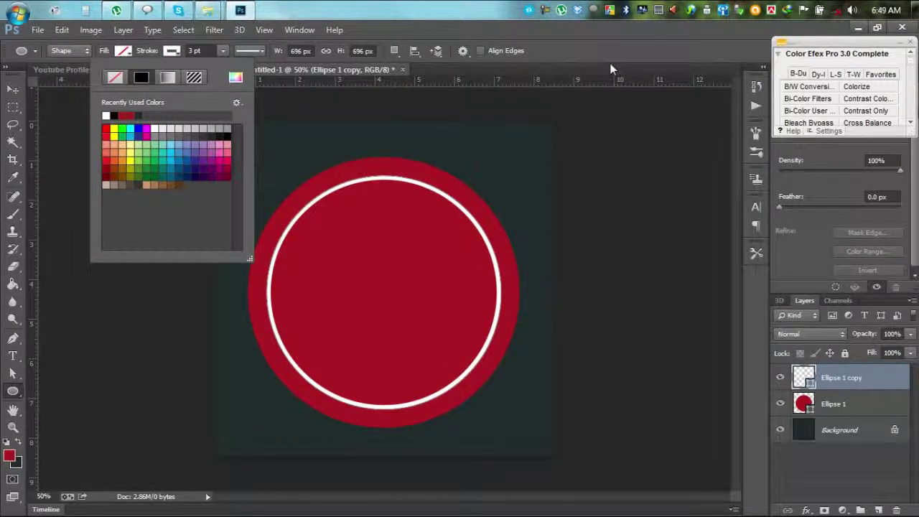
{"action": "left_click", "coordinate": [624, 75]}
Set the inner circle's stroke width to 2 pt.
{"action": "left_click", "coordinate": [866, 424]}
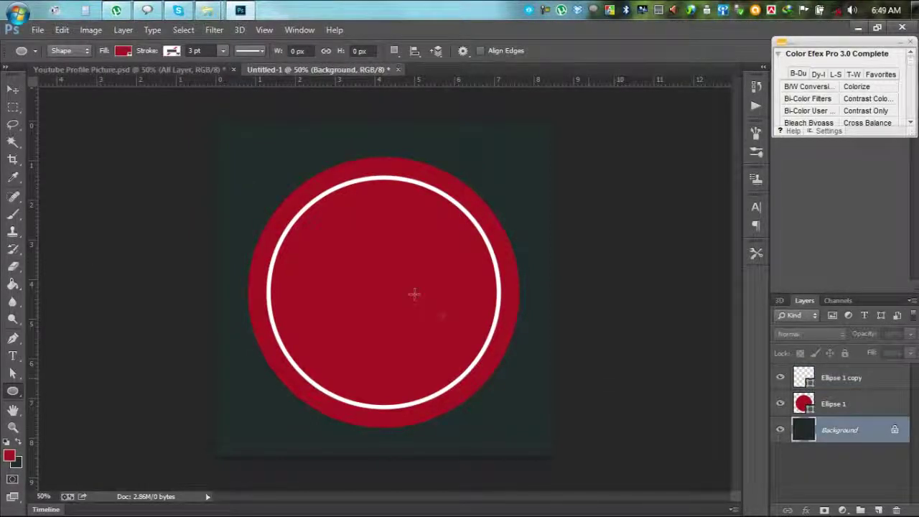
{"action": "left_click", "coordinate": [837, 383]}
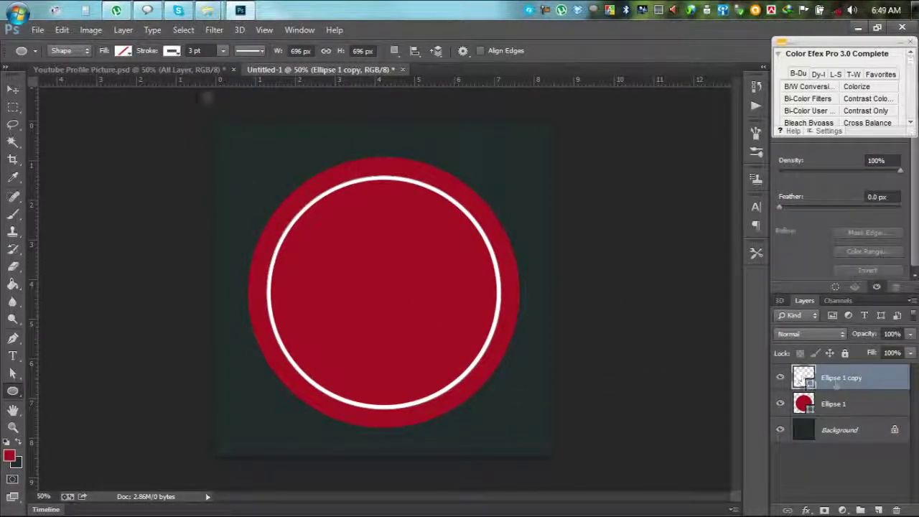
{"action": "left_click", "coordinate": [196, 51]}
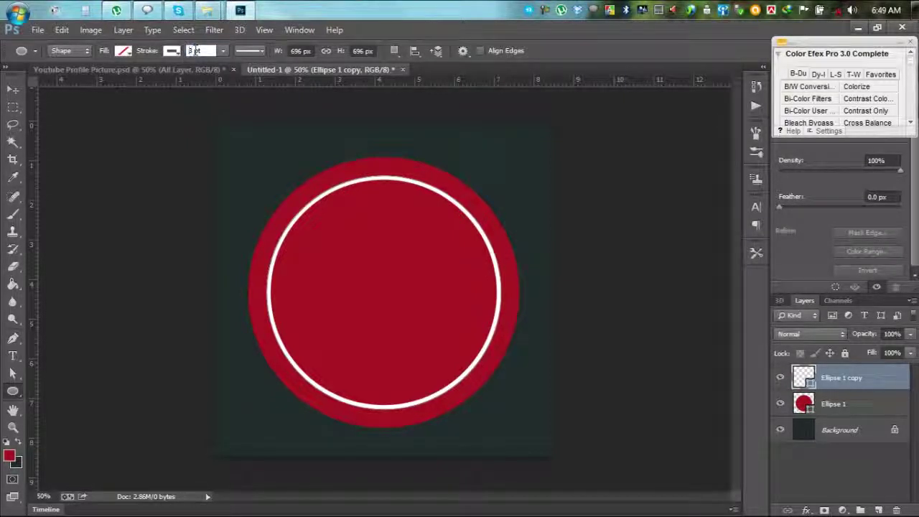
{"action": "type", "text": "2"}
{"action": "key", "text": "Return"}
{"action": "left_click", "coordinate": [840, 431]}
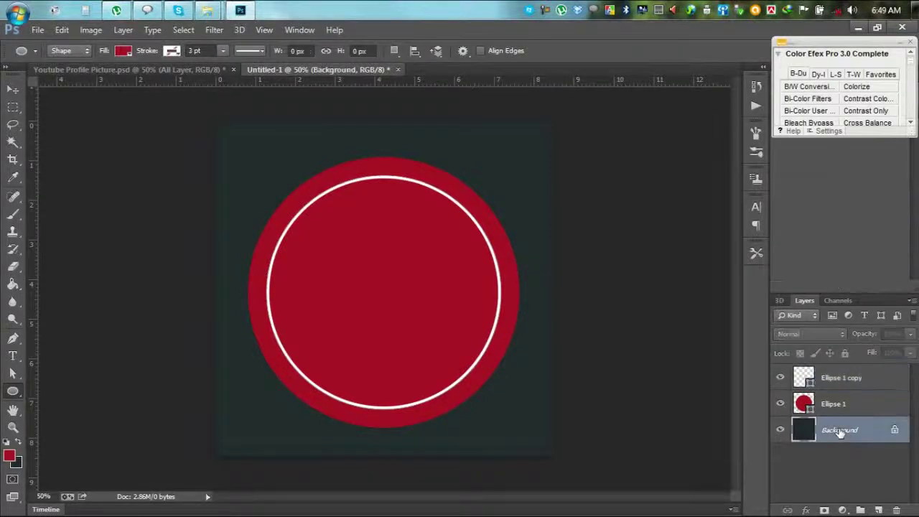
{"action": "left_click", "coordinate": [8, 87]}
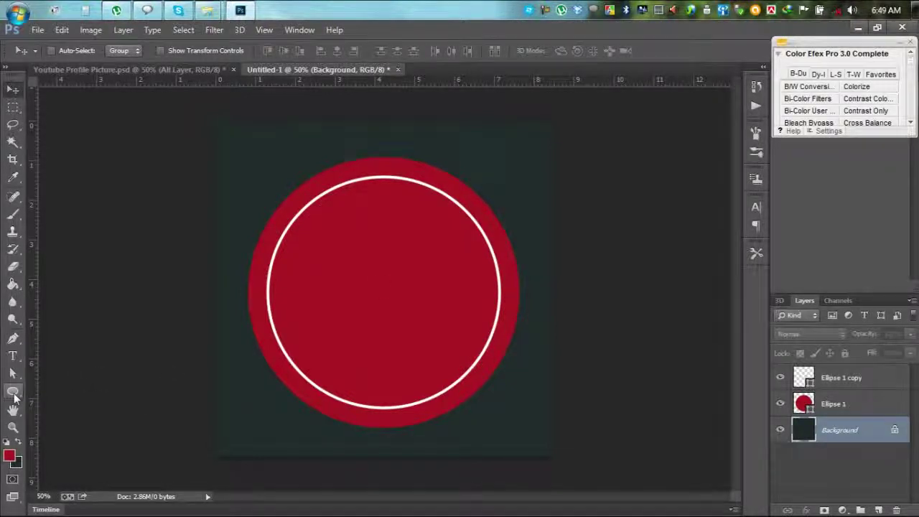
Switch to the Custom Shape Tool from the shape tool group.
{"action": "left_click", "coordinate": [13, 392]}
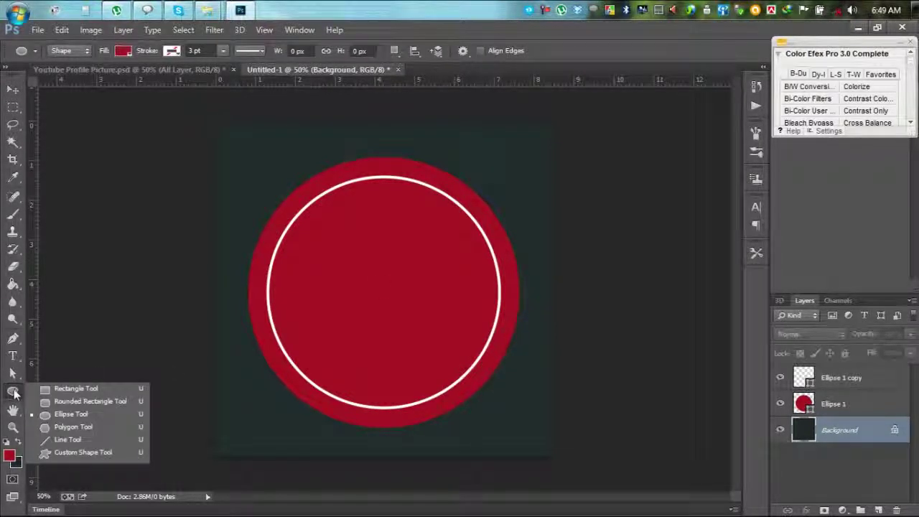
{"action": "left_click", "coordinate": [102, 456]}
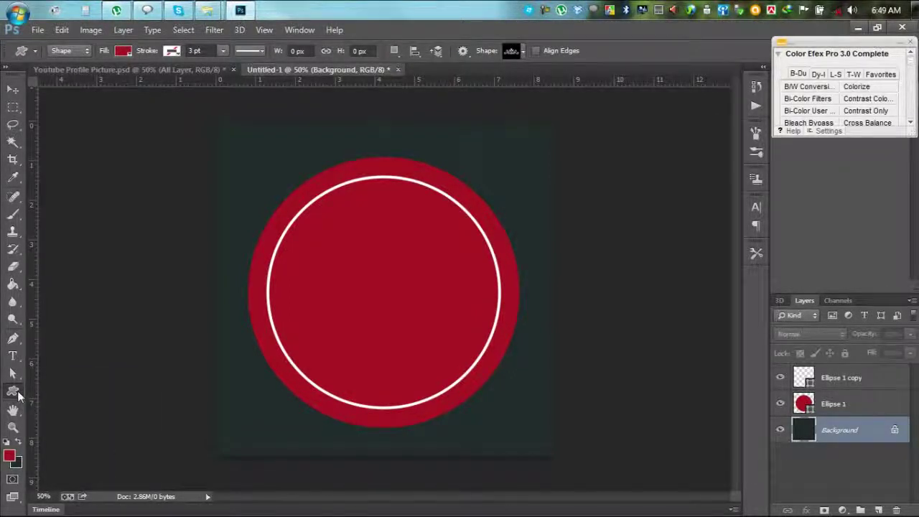
{"action": "left_click", "coordinate": [12, 391]}
{"action": "left_click", "coordinate": [74, 452]}
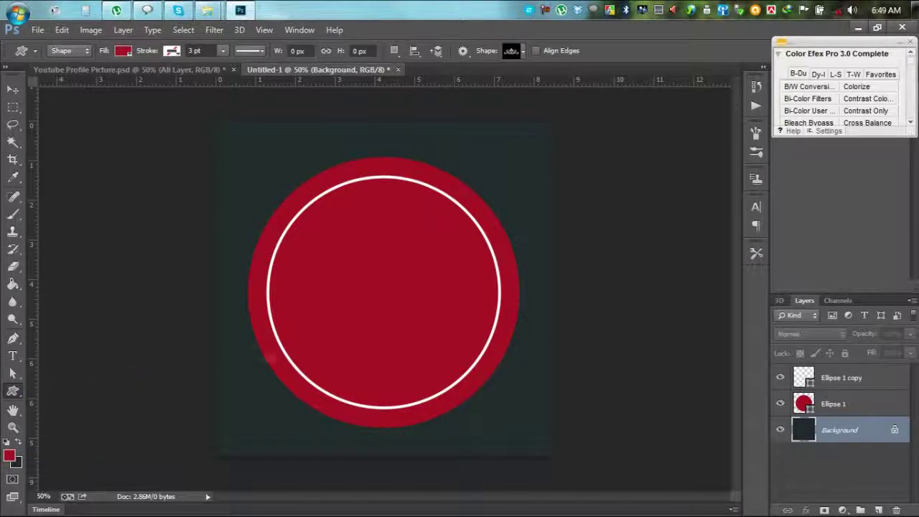
Load the All shape set into the custom shape picker, then reset it to defaults.
{"action": "left_click", "coordinate": [523, 57]}
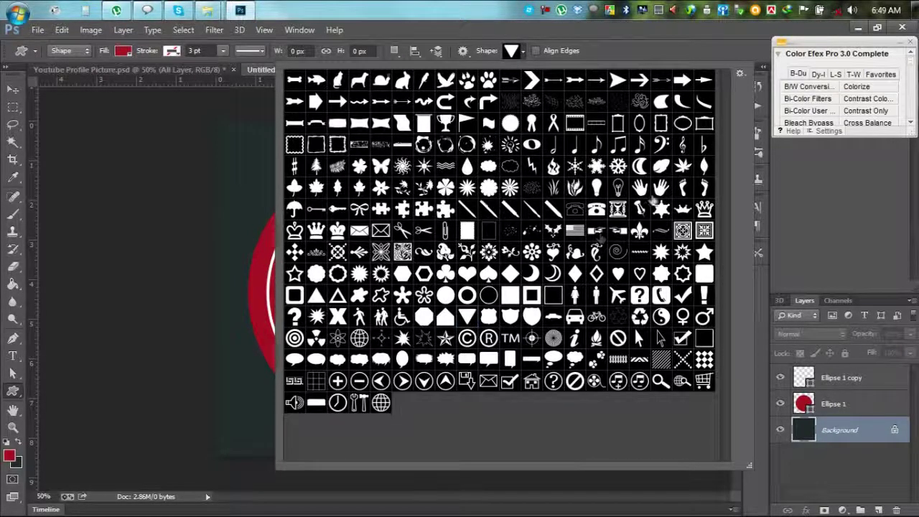
{"action": "left_click", "coordinate": [741, 75]}
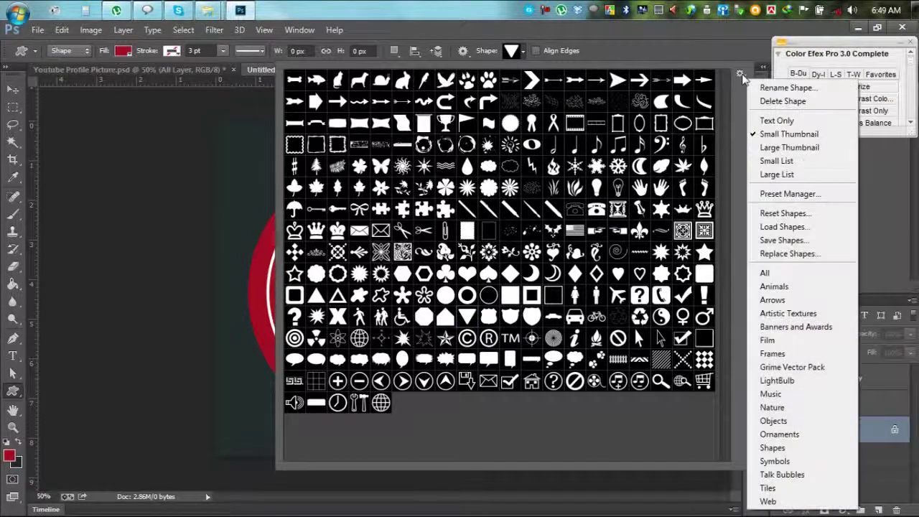
{"action": "left_click", "coordinate": [765, 273]}
{"action": "left_click", "coordinate": [400, 220]}
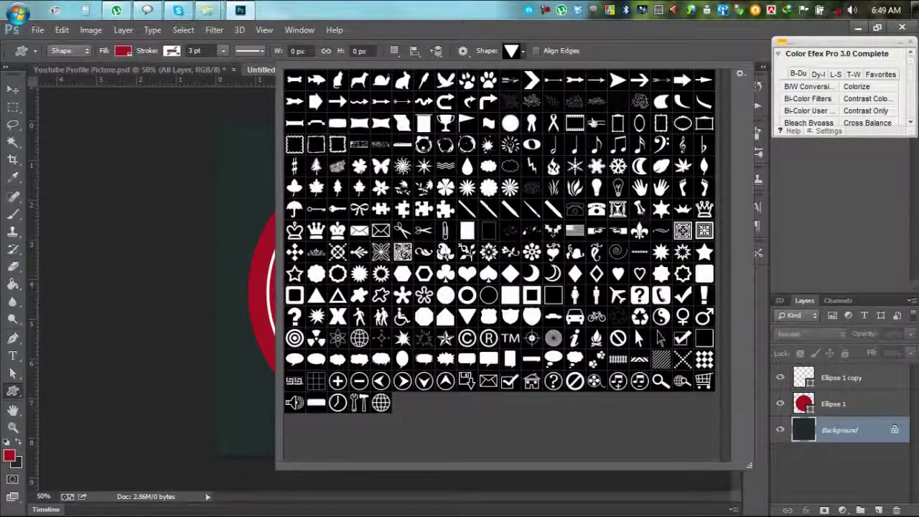
{"action": "left_click", "coordinate": [741, 75]}
{"action": "left_click", "coordinate": [782, 213]}
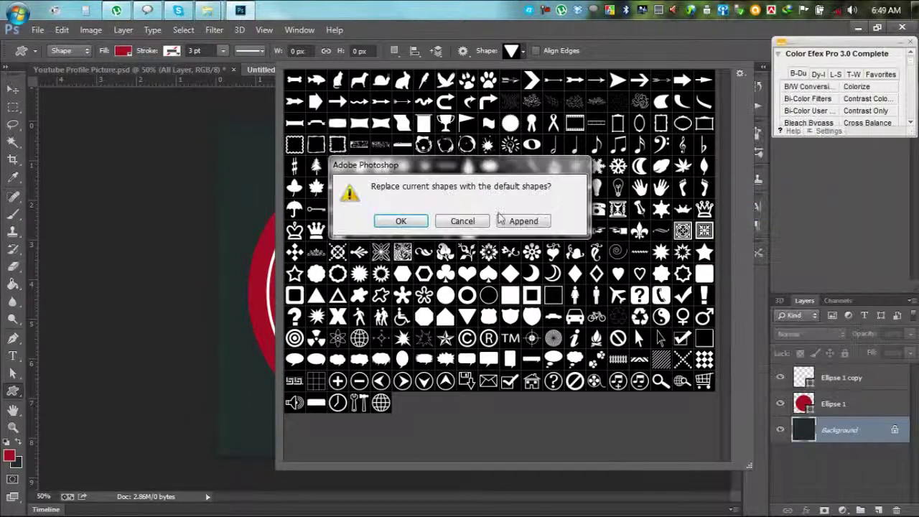
{"action": "left_click", "coordinate": [400, 222]}
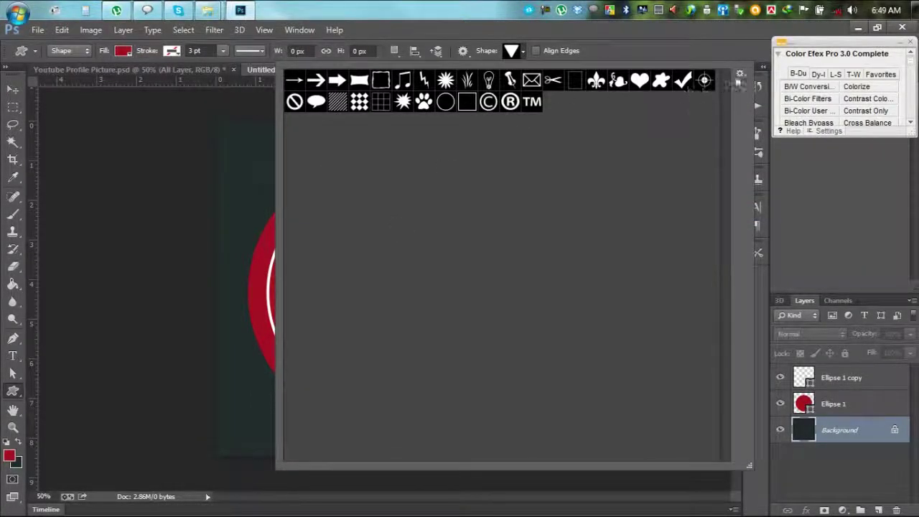
Reload the All shape set, enlarge the picker and choose the triangle shape.
{"action": "left_click", "coordinate": [740, 74]}
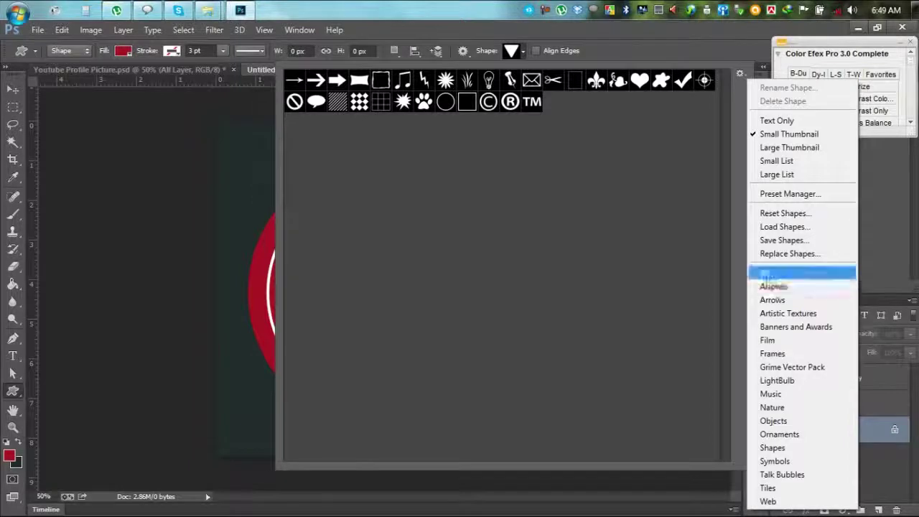
{"action": "left_click", "coordinate": [762, 277]}
{"action": "left_click", "coordinate": [400, 221]}
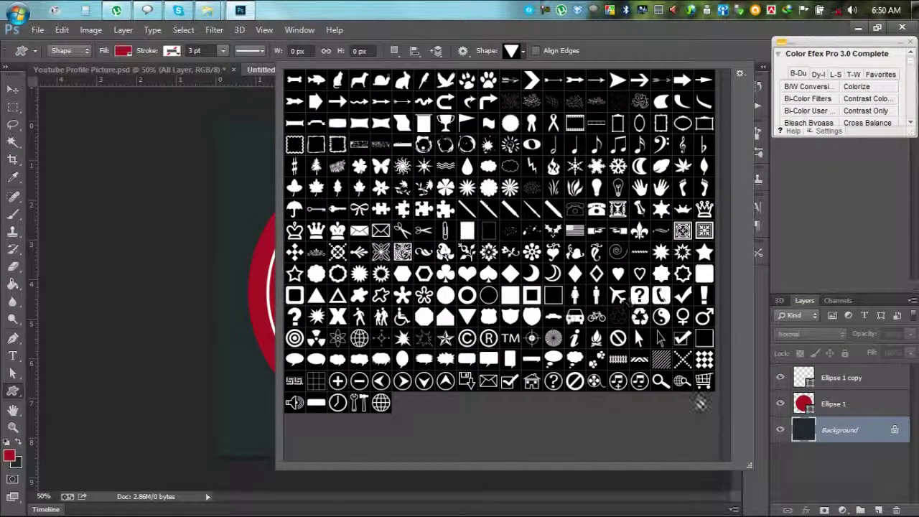
{"action": "left_click_drag", "start_coordinate": [744, 468], "coordinate": [675, 253]}
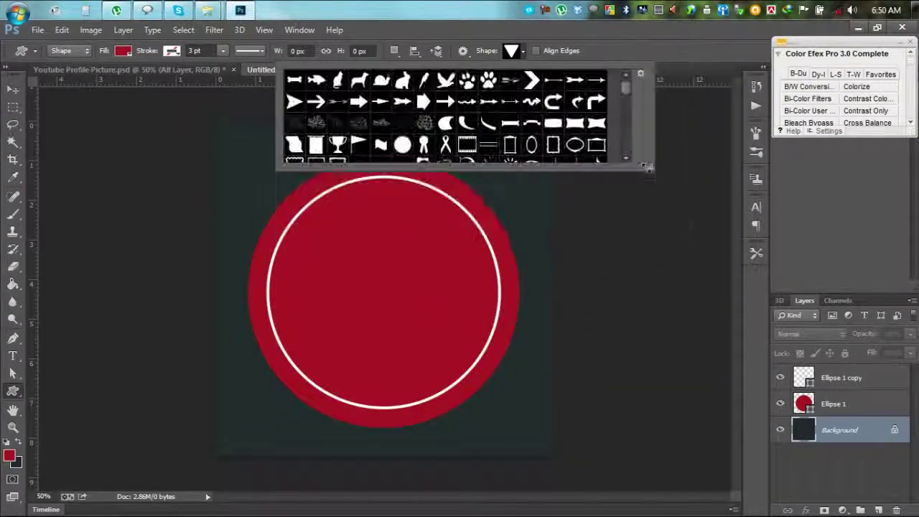
{"action": "left_click_drag", "start_coordinate": [692, 308], "coordinate": [758, 429]}
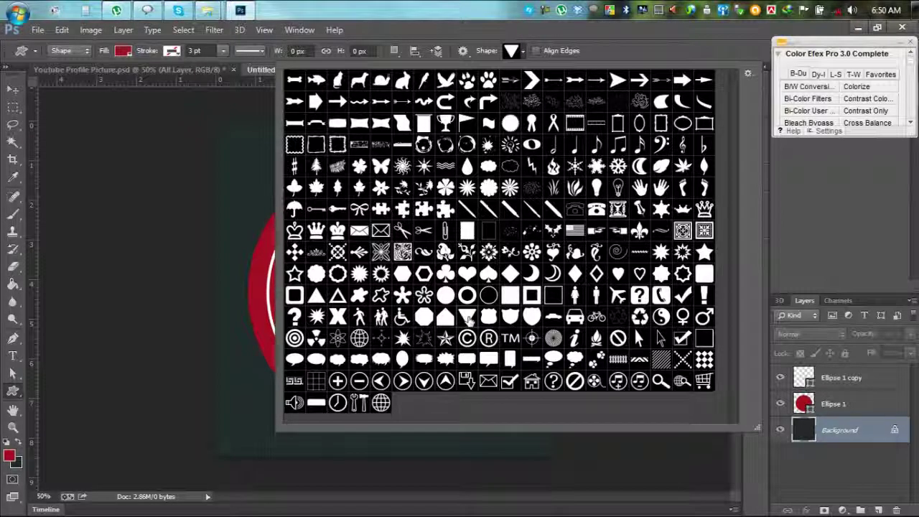
{"action": "left_click", "coordinate": [598, 50]}
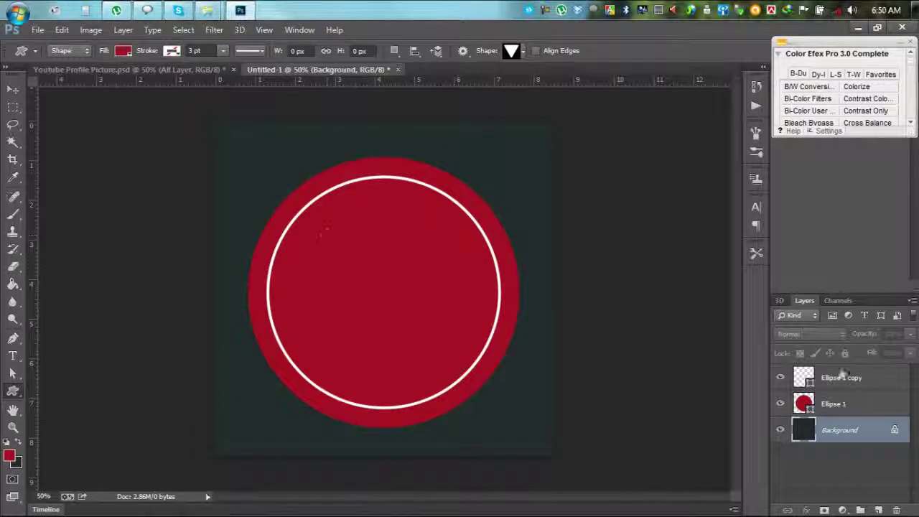
Draw a triangle custom shape inside the circle on a new layer.
{"action": "left_click", "coordinate": [870, 383]}
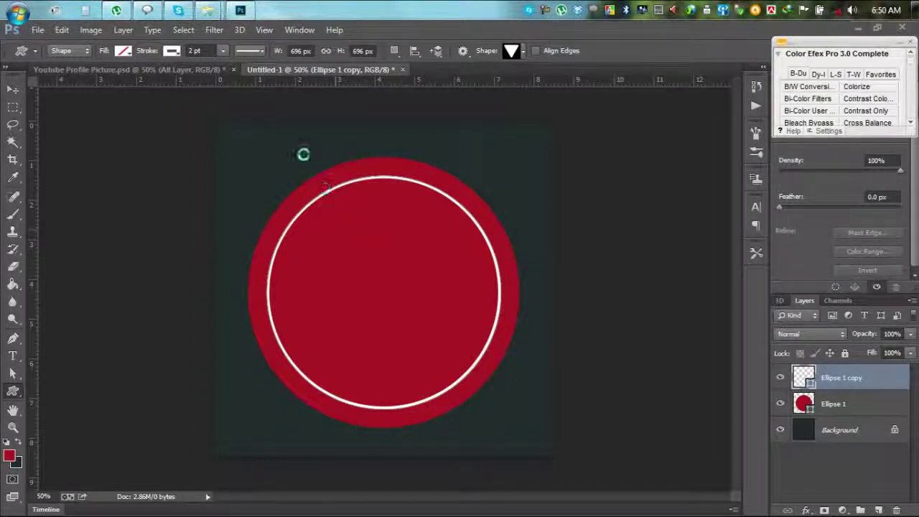
{"action": "mouse_move", "coordinate": [326, 226]}
{"action": "left_mouse_down"}
{"action": "mouse_move", "coordinate": [361, 270]}
{"action": "mouse_move", "coordinate": [402, 277]}
{"action": "left_mouse_up"}
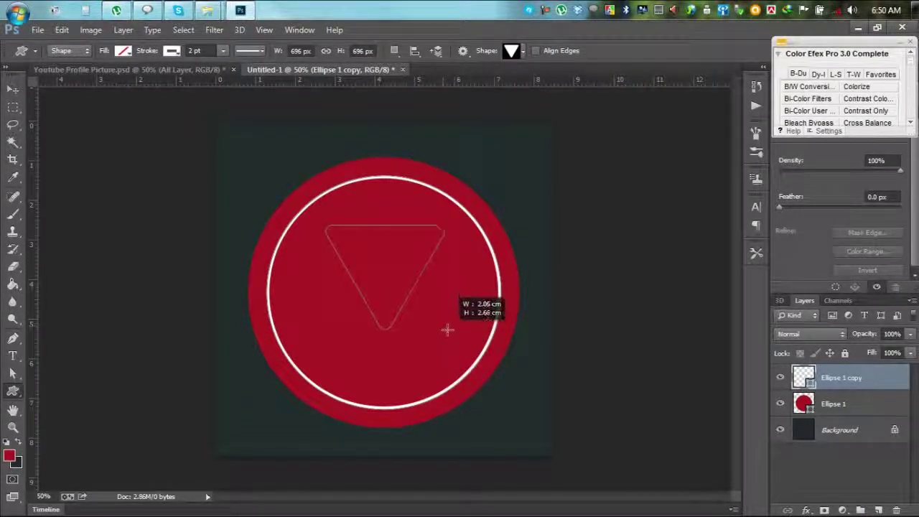
{"action": "left_click_drag", "start_coordinate": [402, 277], "coordinate": [447, 328]}
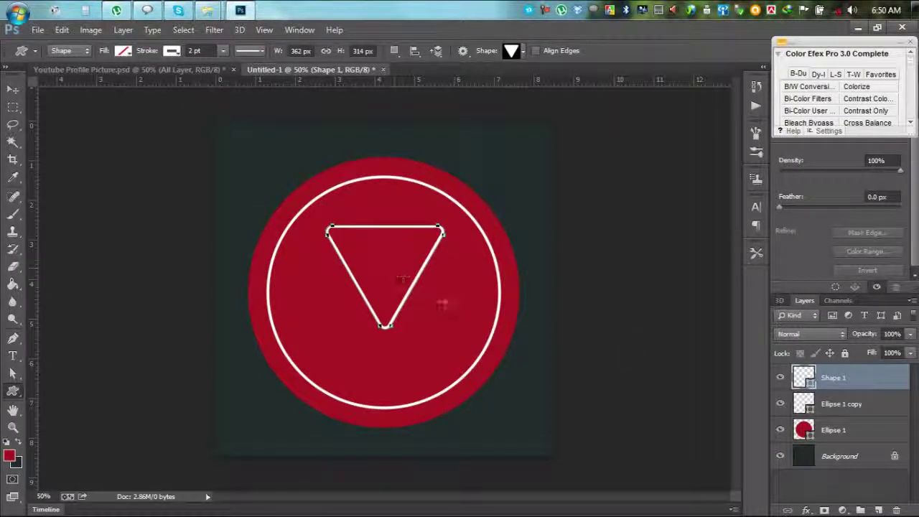
Give the triangle a white fill with no stroke and move it into the ring.
{"action": "left_click", "coordinate": [177, 55]}
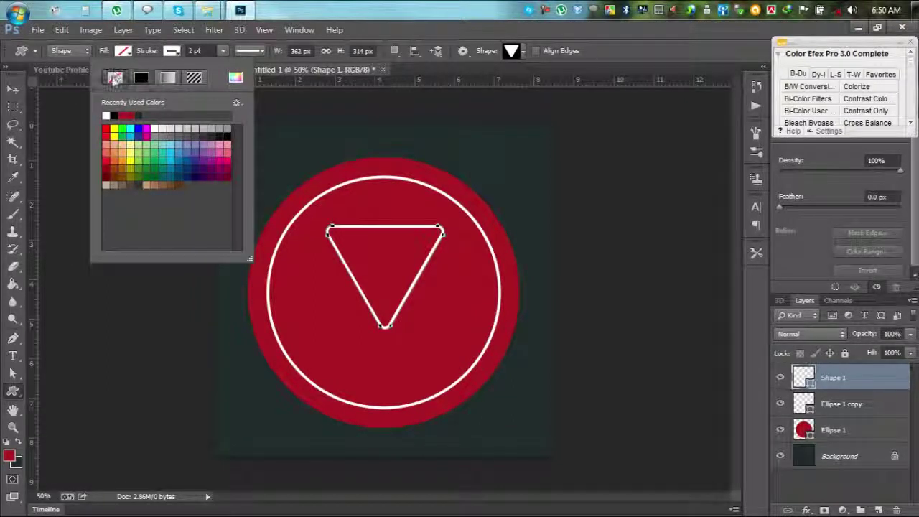
{"action": "left_click", "coordinate": [115, 78]}
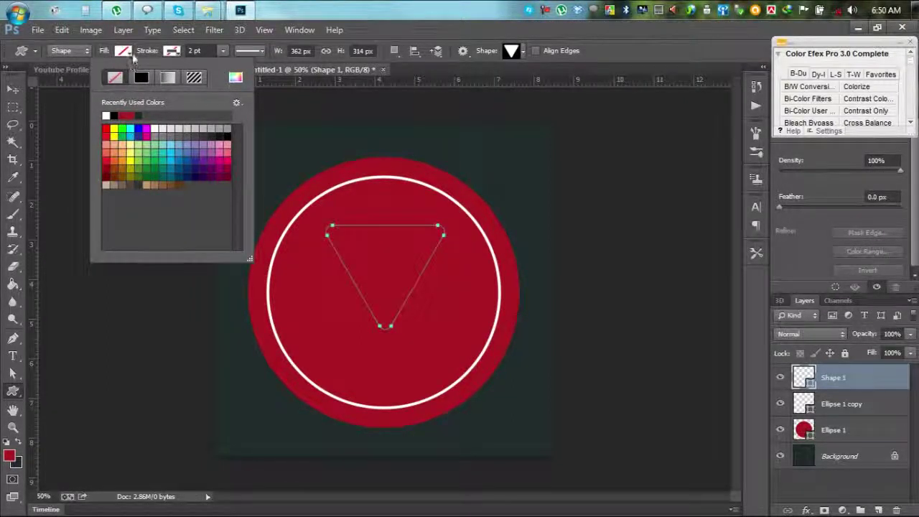
{"action": "left_click", "coordinate": [125, 51]}
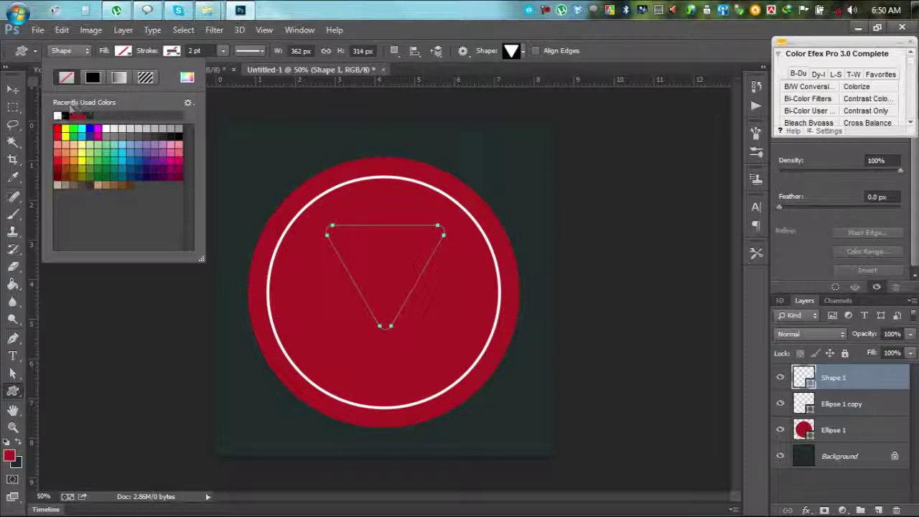
{"action": "left_click", "coordinate": [57, 116]}
{"action": "left_click", "coordinate": [595, 73]}
{"action": "key", "text": "v"}
{"action": "mouse_move", "coordinate": [379, 264]}
{"action": "left_mouse_down"}
{"action": "mouse_move", "coordinate": [387, 285]}
{"action": "mouse_move", "coordinate": [372, 290]}
{"action": "mouse_move", "coordinate": [419, 283]}
{"action": "left_mouse_up"}
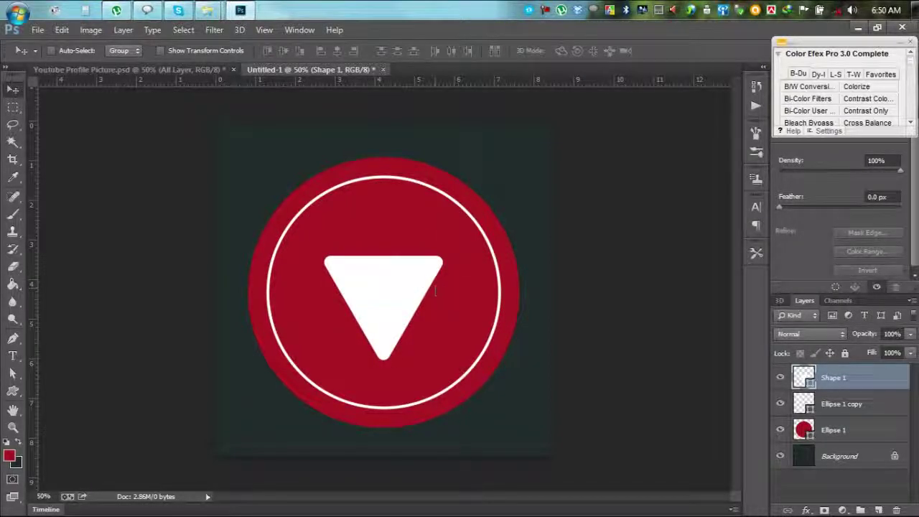
{"action": "left_click", "coordinate": [62, 30]}
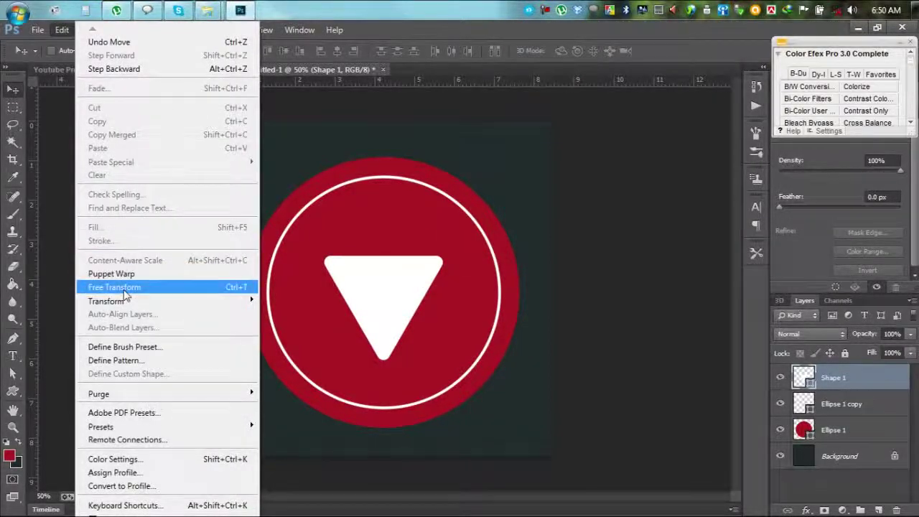
Rotate the triangle about 30° into a right-pointing play symbol and centre it.
{"action": "left_click", "coordinate": [114, 287]}
{"action": "left_click_drag", "start_coordinate": [519, 215], "coordinate": [561, 299]}
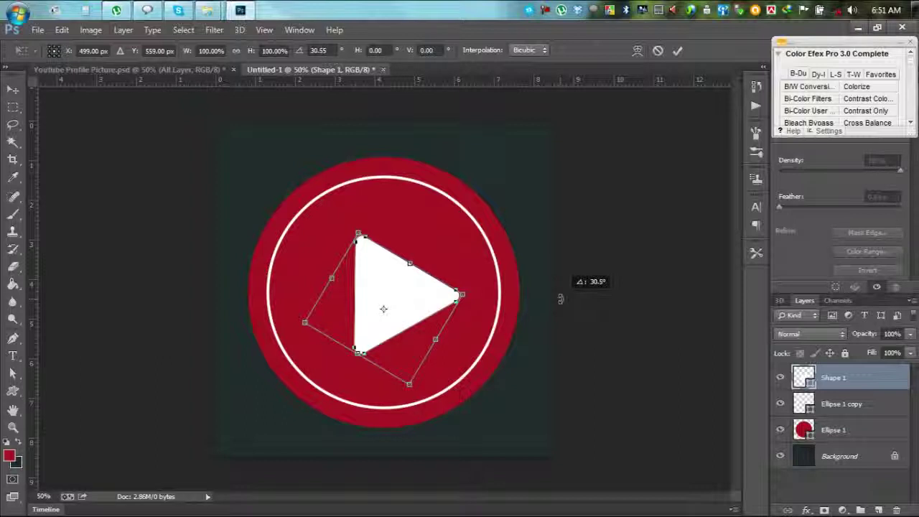
{"action": "left_click_drag", "start_coordinate": [560, 300], "coordinate": [560, 298]}
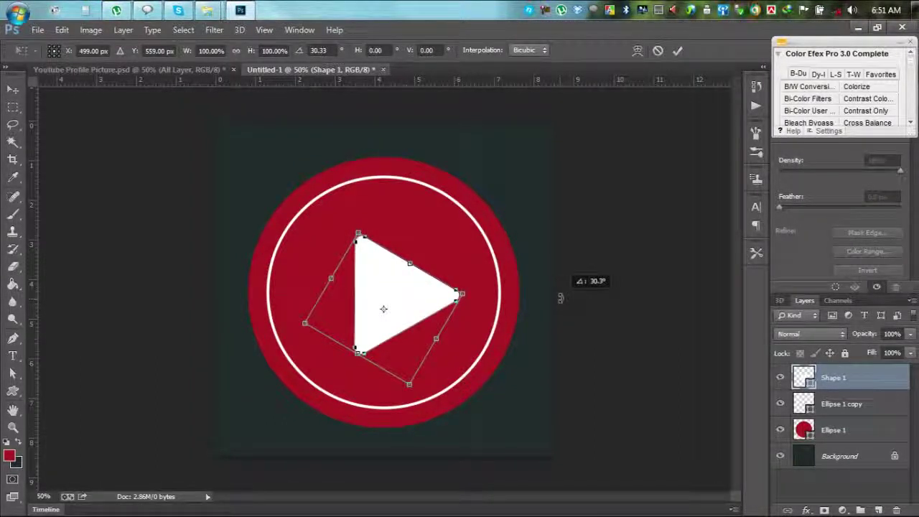
{"action": "left_click", "coordinate": [677, 50]}
{"action": "left_click_drag", "start_coordinate": [443, 294], "coordinate": [434, 299]}
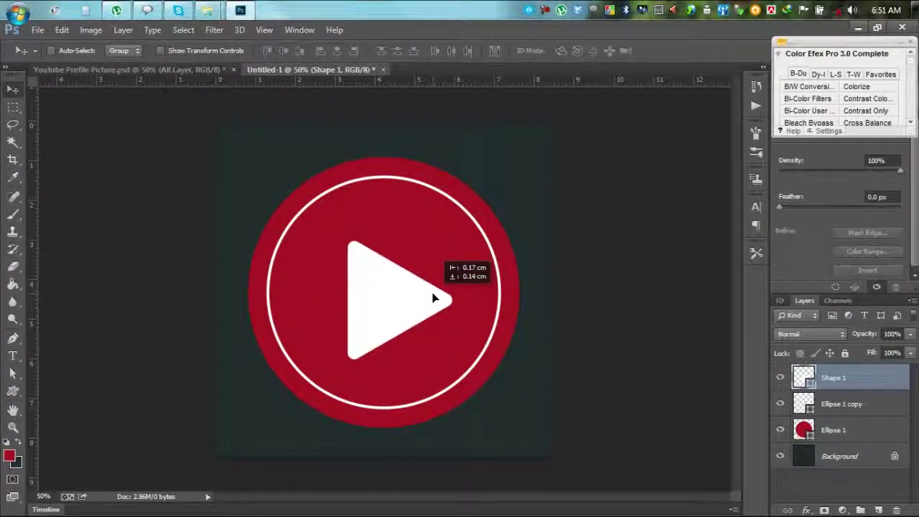
{"action": "left_click_drag", "start_coordinate": [434, 299], "coordinate": [439, 297]}
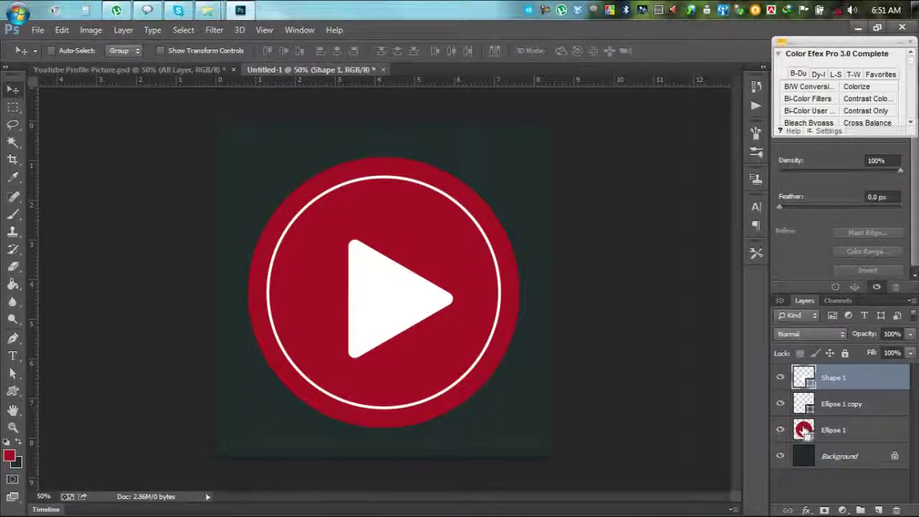
{"action": "left_click", "coordinate": [804, 429], "text": "ctrl"}
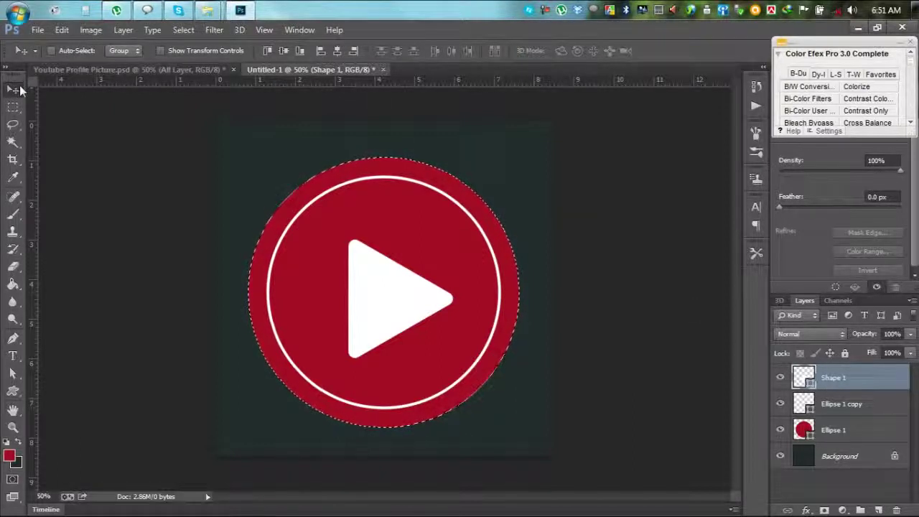
Centre the play triangle vertically and horizontally on the Ellipse 1 circle selection.
{"action": "left_click", "coordinate": [12, 107]}
{"action": "left_click", "coordinate": [12, 90]}
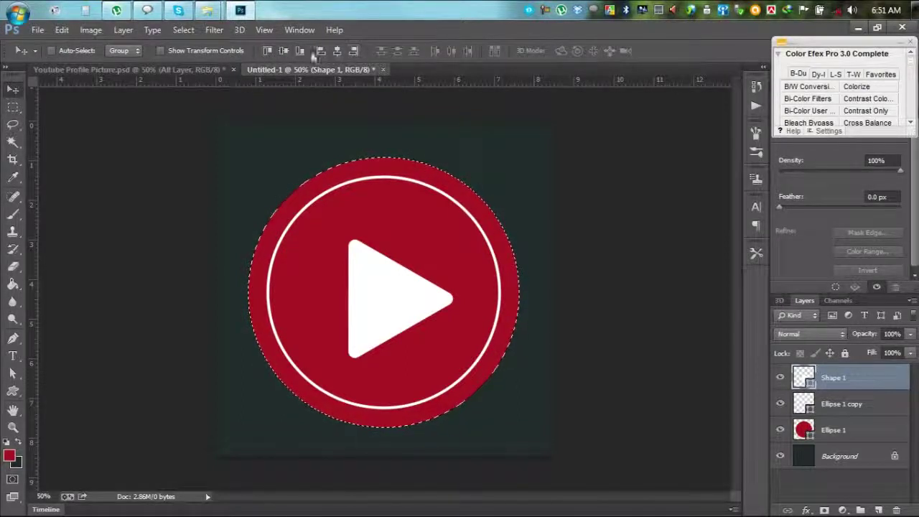
{"action": "left_click", "coordinate": [266, 52]}
{"action": "left_click", "coordinate": [300, 51]}
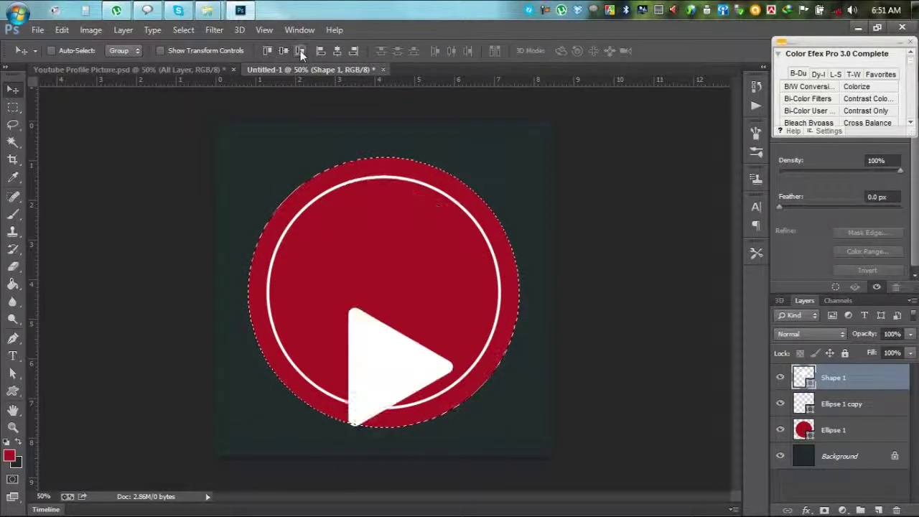
{"action": "left_click", "coordinate": [276, 52]}
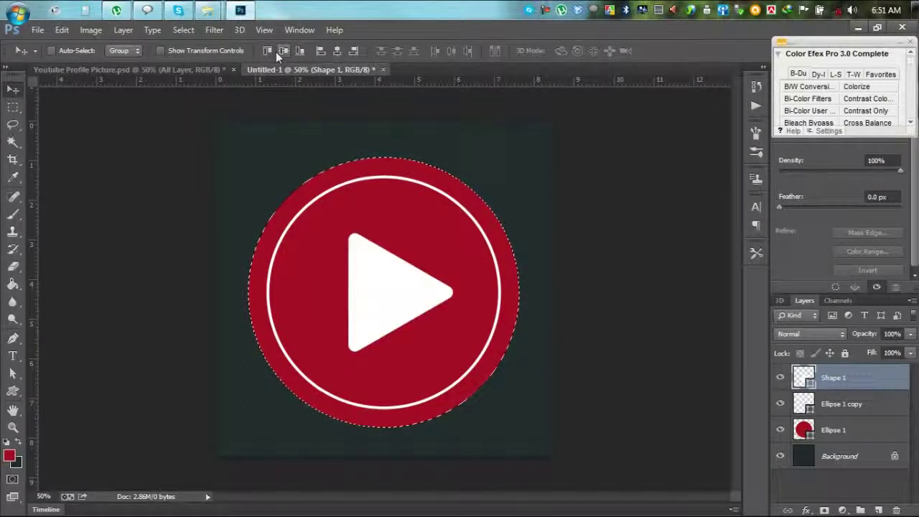
{"action": "left_click", "coordinate": [320, 52]}
{"action": "left_click", "coordinate": [349, 54]}
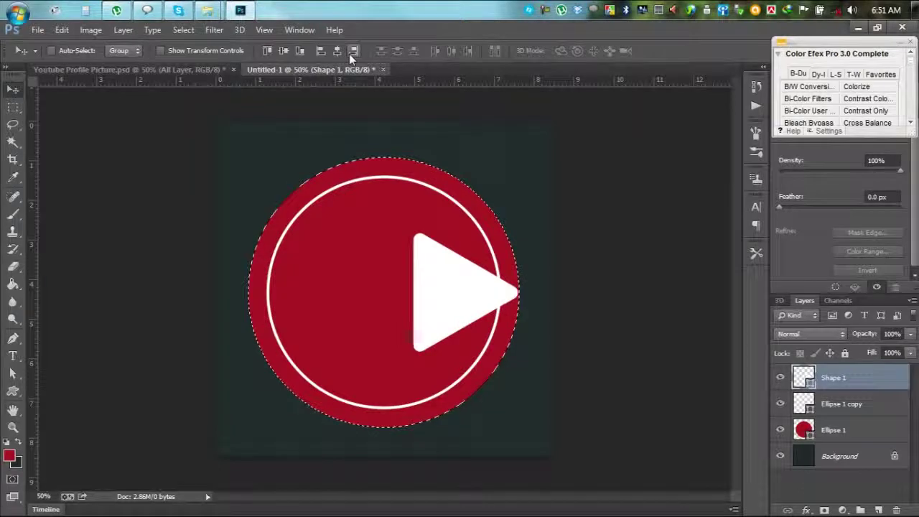
{"action": "left_click", "coordinate": [338, 52]}
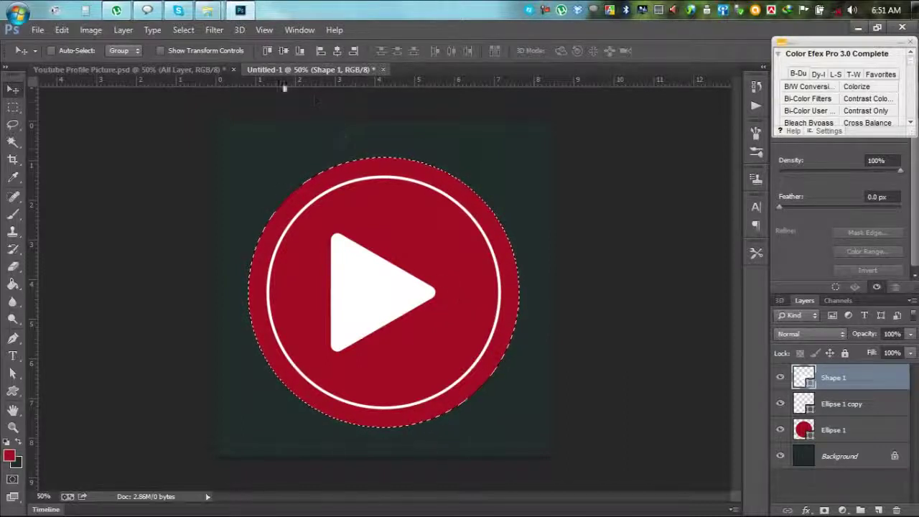
Deselect, nudge the triangle slightly right, then select the triangle, ring and circle layers together.
{"action": "left_click", "coordinate": [183, 29]}
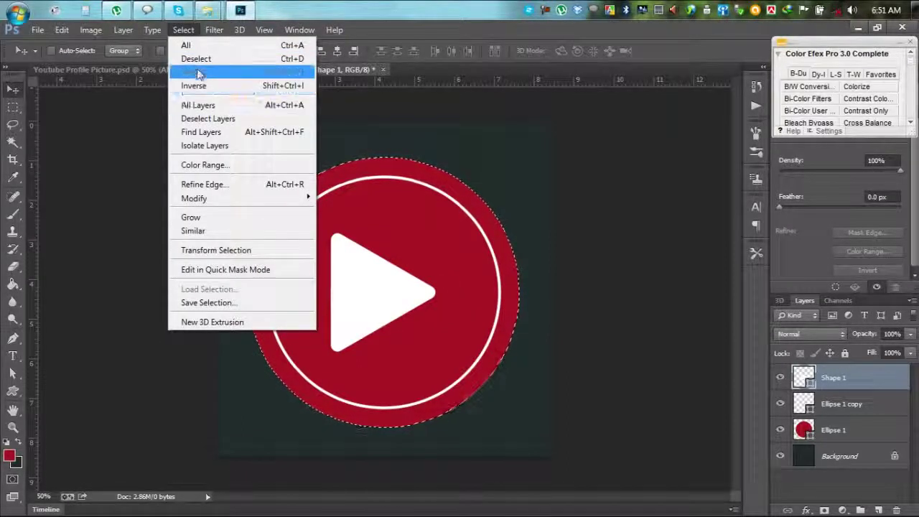
{"action": "left_click", "coordinate": [196, 59]}
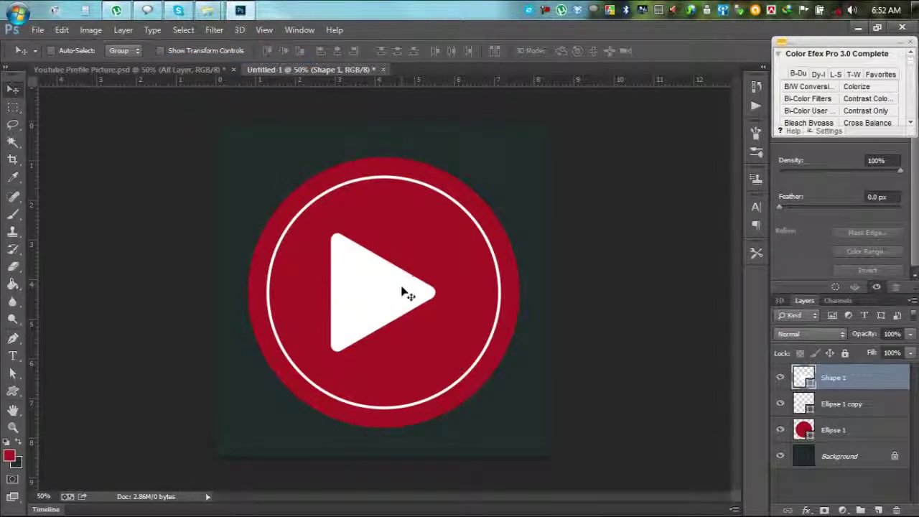
{"action": "left_click_drag", "start_coordinate": [403, 292], "coordinate": [421, 301]}
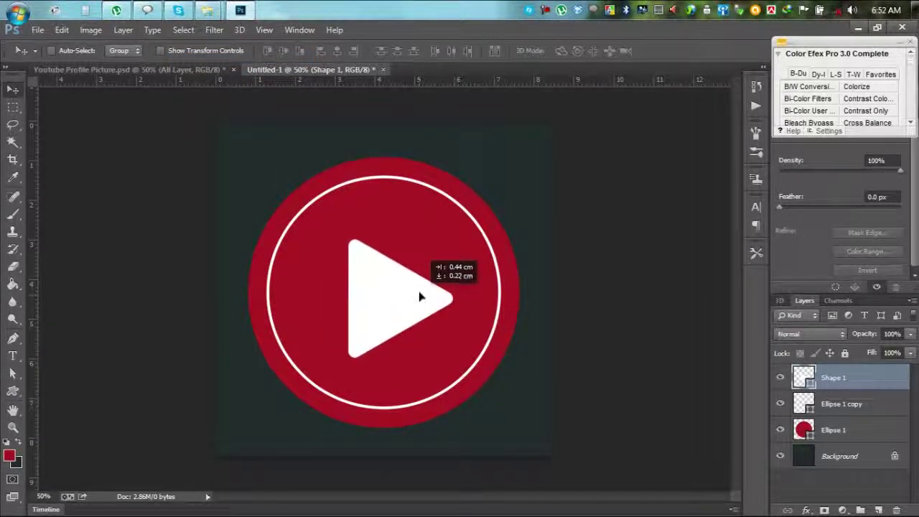
{"action": "left_click_drag", "start_coordinate": [419, 295], "coordinate": [426, 293]}
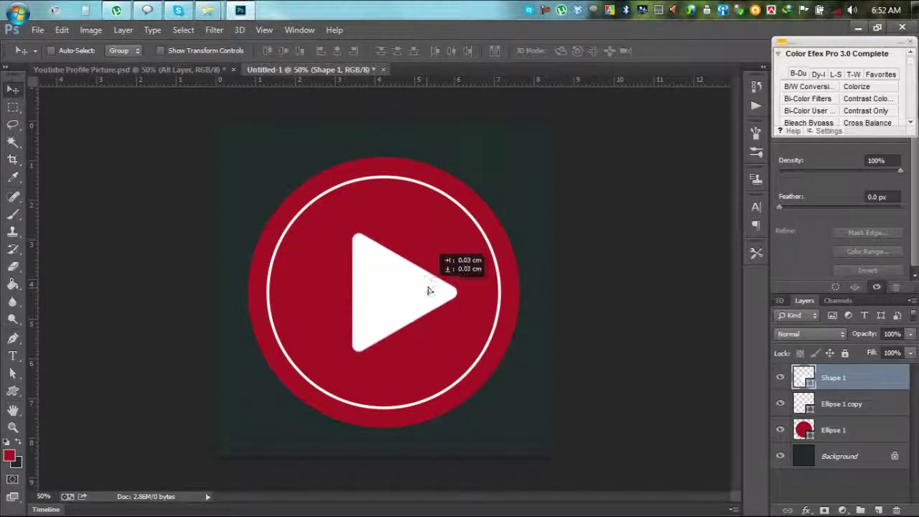
{"action": "left_click_drag", "start_coordinate": [426, 290], "coordinate": [429, 295]}
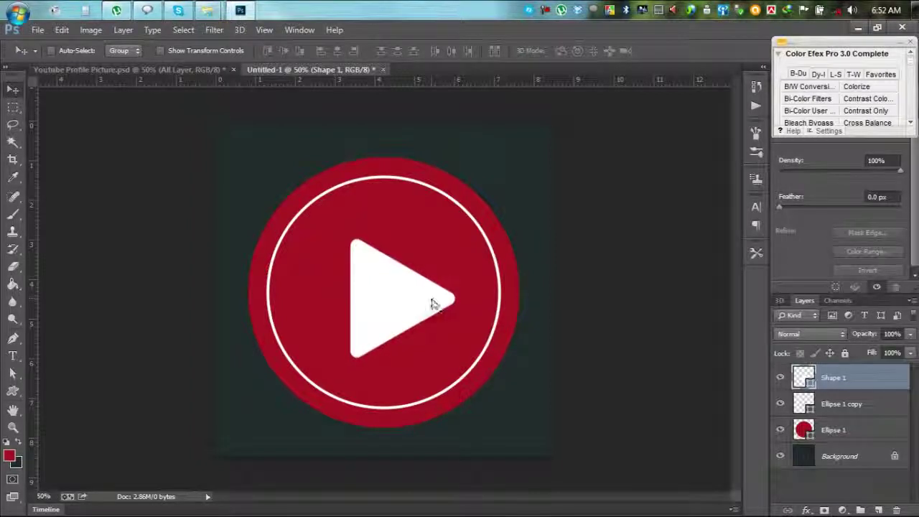
{"action": "key", "text": "Left"}
{"action": "key", "text": "Left"}
{"action": "key", "text": "Left"}
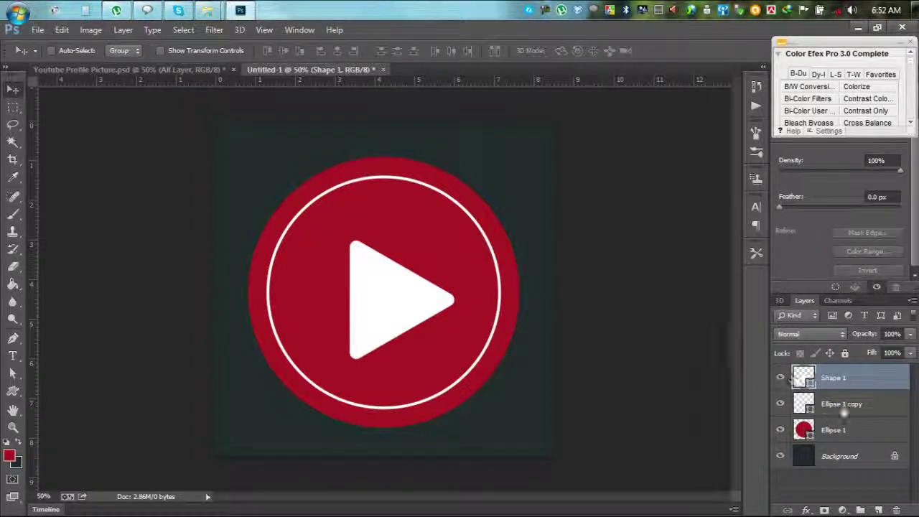
{"action": "left_click", "coordinate": [841, 404], "text": "shift"}
{"action": "left_click", "coordinate": [842, 430], "text": "shift"}
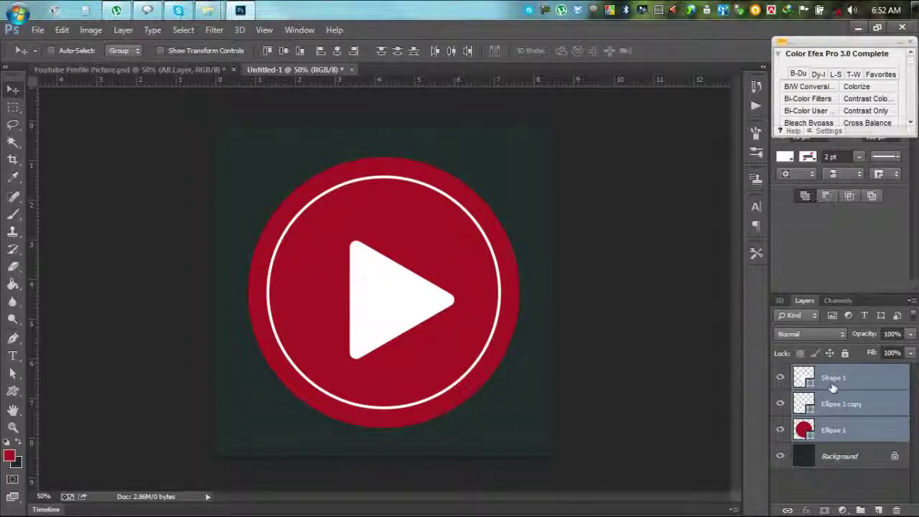
Group the circle, ring and triangle layers into Group 1 and shift it slightly right.
{"action": "key", "text": "ctrl+g"}
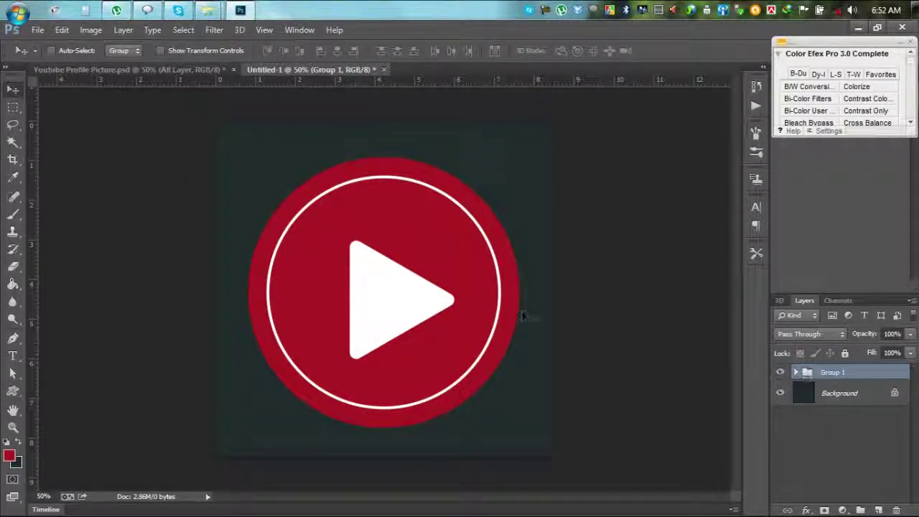
{"action": "left_click_drag", "start_coordinate": [523, 316], "coordinate": [525, 344]}
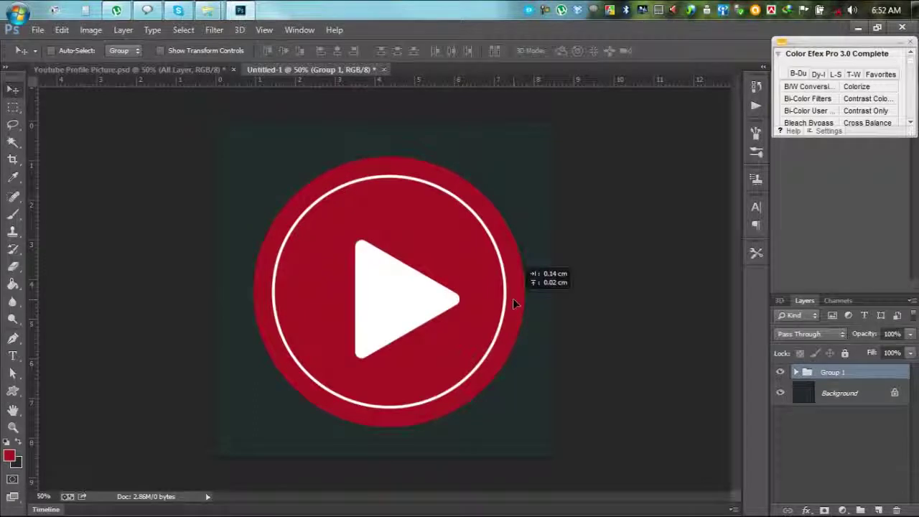
{"action": "left_click_drag", "start_coordinate": [516, 307], "coordinate": [512, 298]}
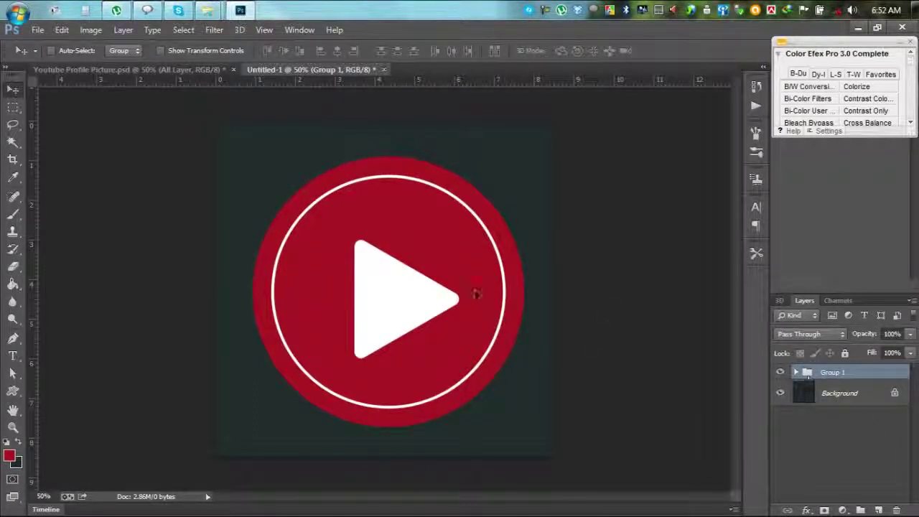
{"action": "left_click", "coordinate": [149, 71]}
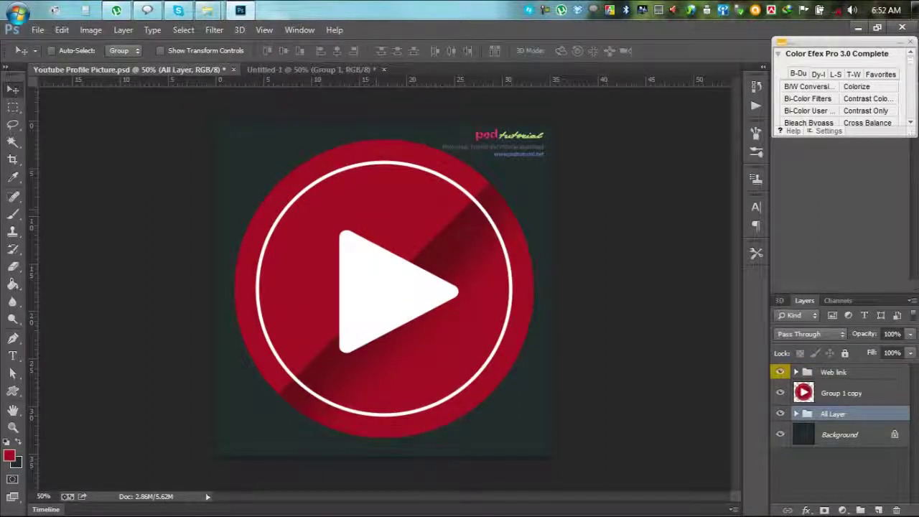
{"action": "left_click", "coordinate": [325, 69]}
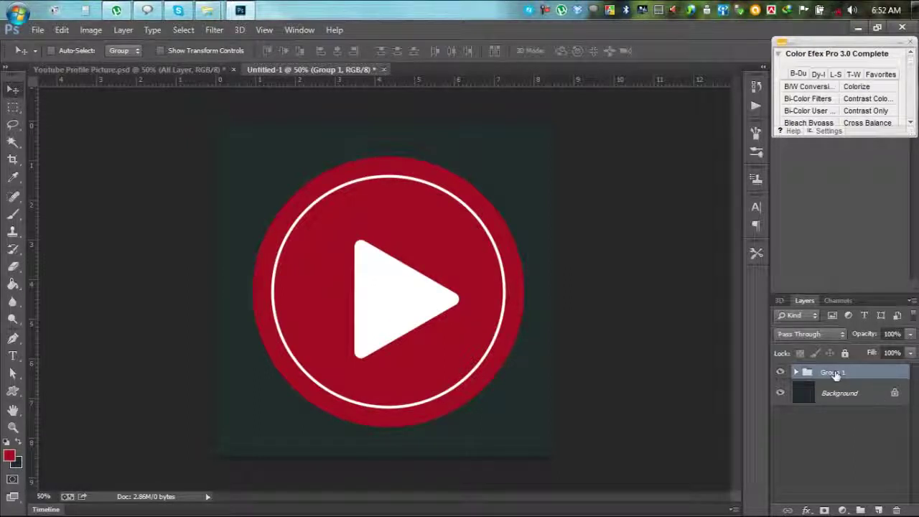
{"action": "left_click_drag", "start_coordinate": [828, 374], "coordinate": [831, 386]}
Ungroup Group 1 and try merging the three shapes, then undo the merge.
{"action": "right_click", "coordinate": [835, 378]}
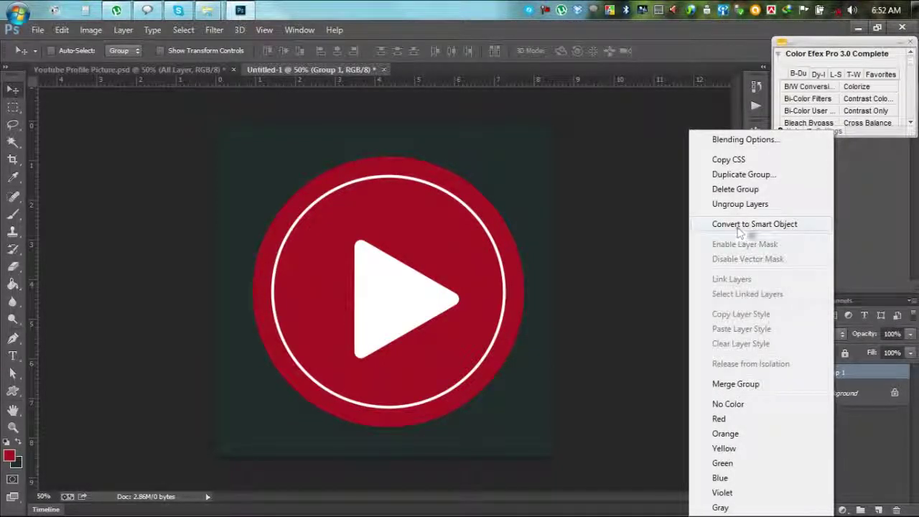
{"action": "left_click", "coordinate": [864, 373]}
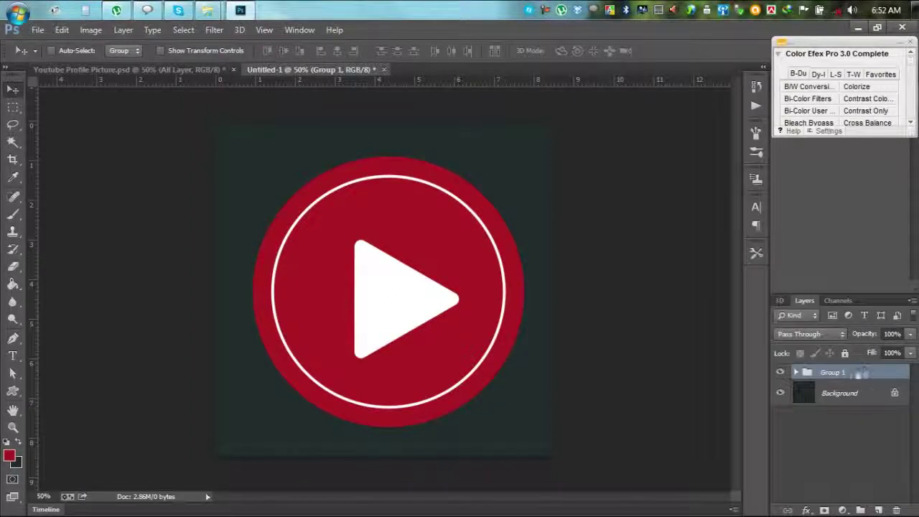
{"action": "key", "text": "ctrl+shift+g"}
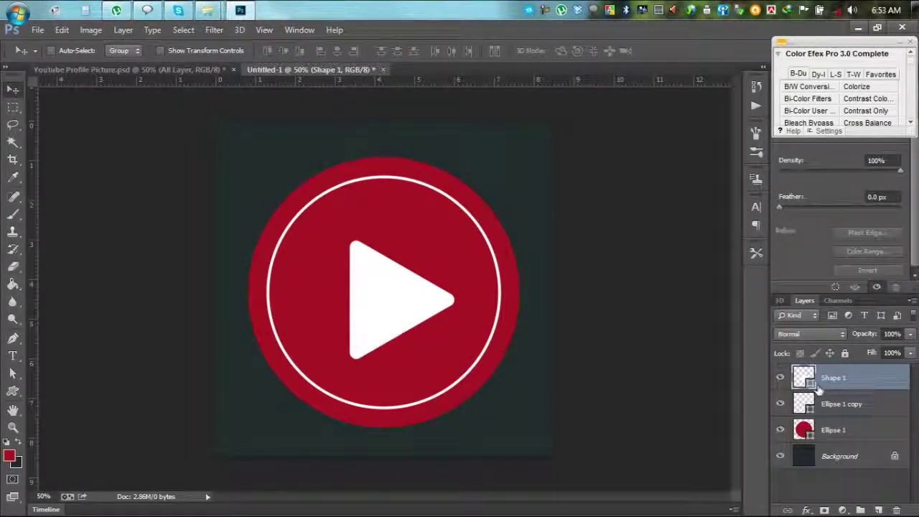
{"action": "left_click", "coordinate": [850, 435], "text": "shift"}
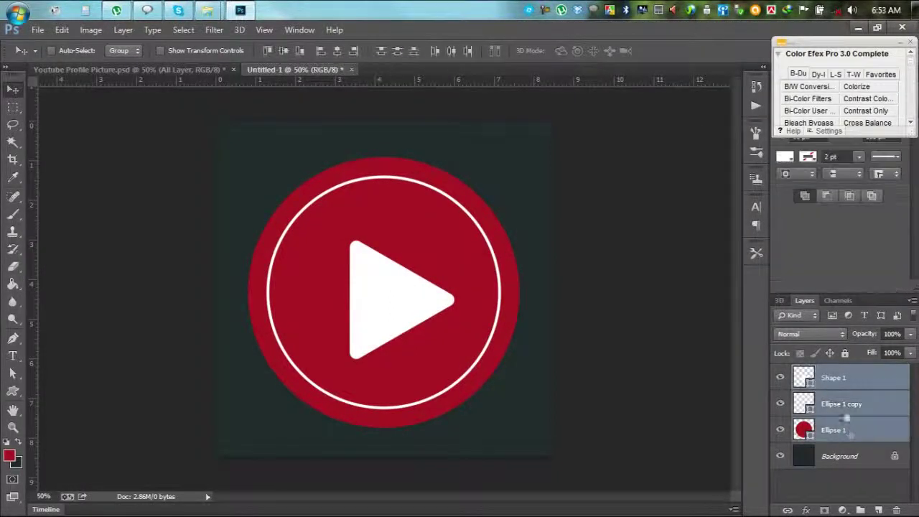
{"action": "right_click", "coordinate": [837, 384]}
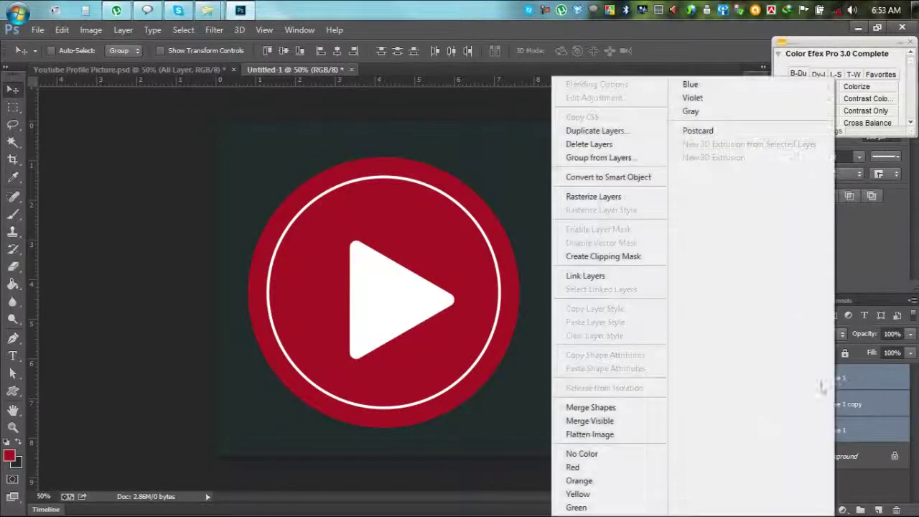
{"action": "left_click", "coordinate": [606, 408]}
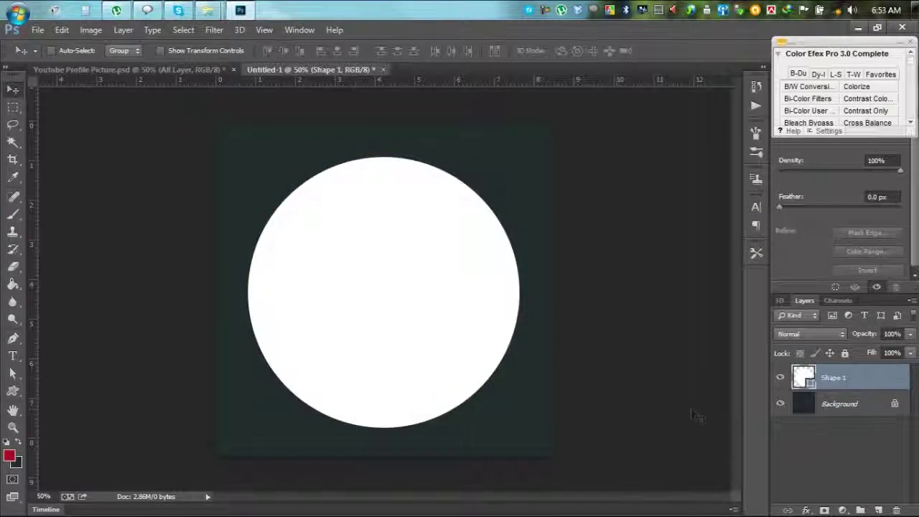
{"action": "key", "text": "ctrl+z"}
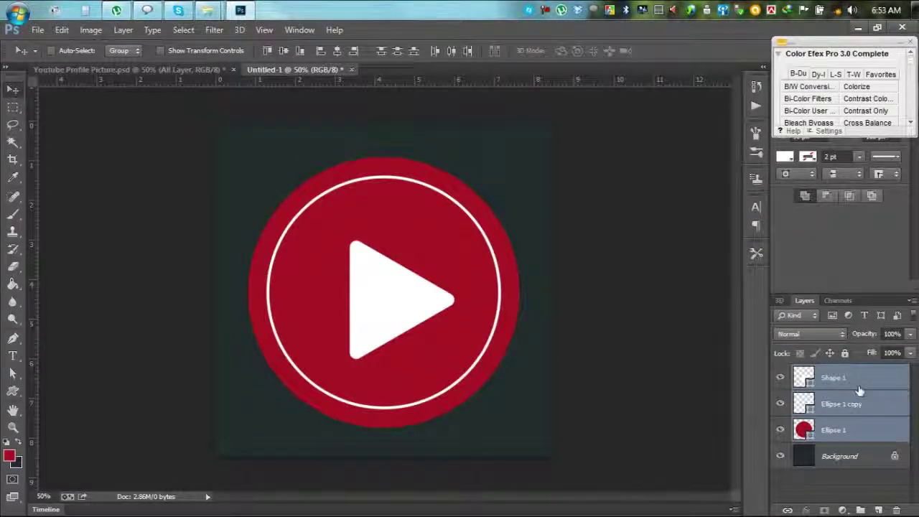
Regroup the layers as Group 1, convert it to a smart object, and nudge it right.
{"action": "key", "text": "ctrl+g"}
{"action": "right_click", "coordinate": [840, 374]}
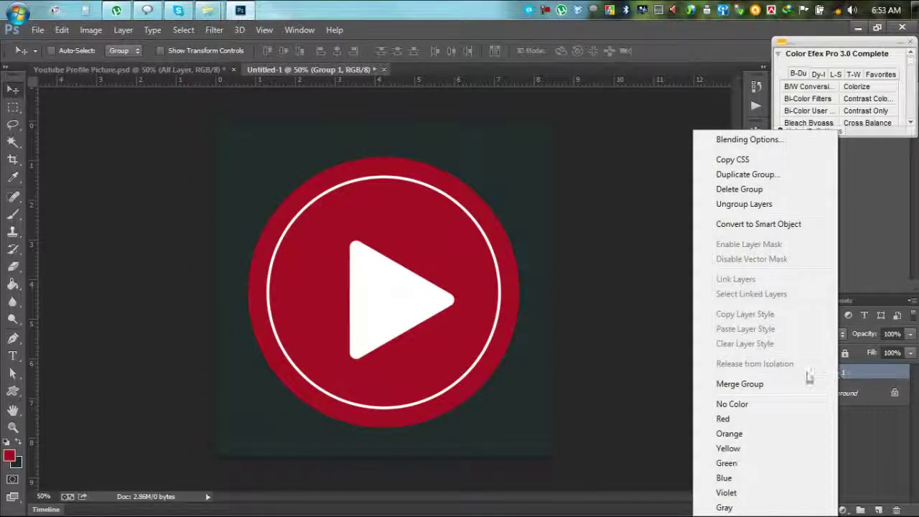
{"action": "left_click", "coordinate": [863, 374]}
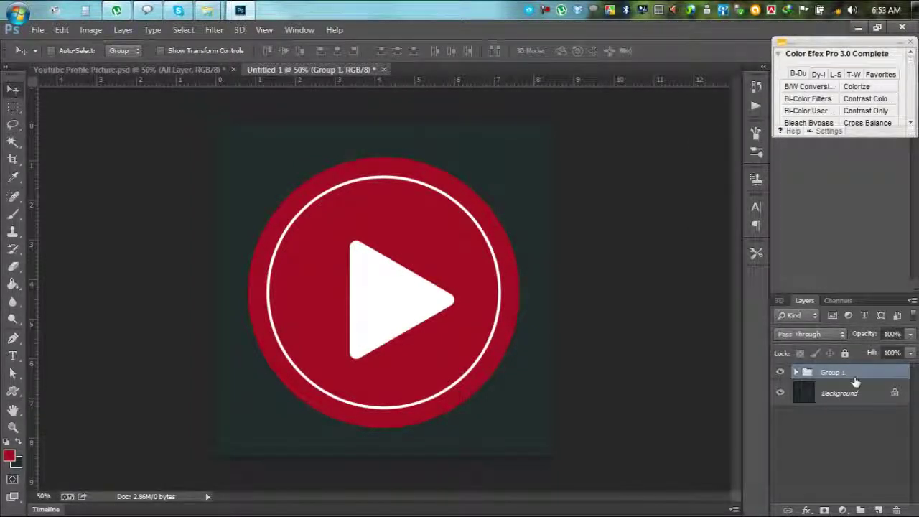
{"action": "right_click", "coordinate": [833, 373]}
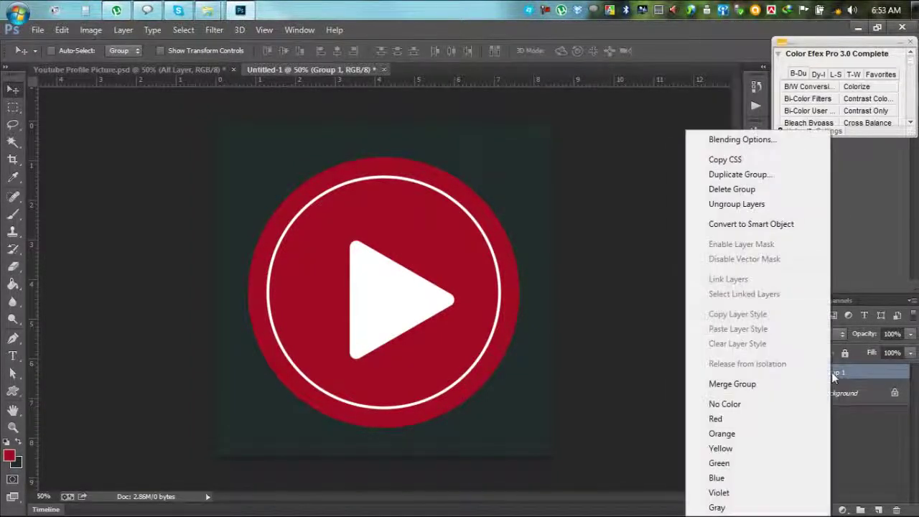
{"action": "left_click", "coordinate": [759, 224]}
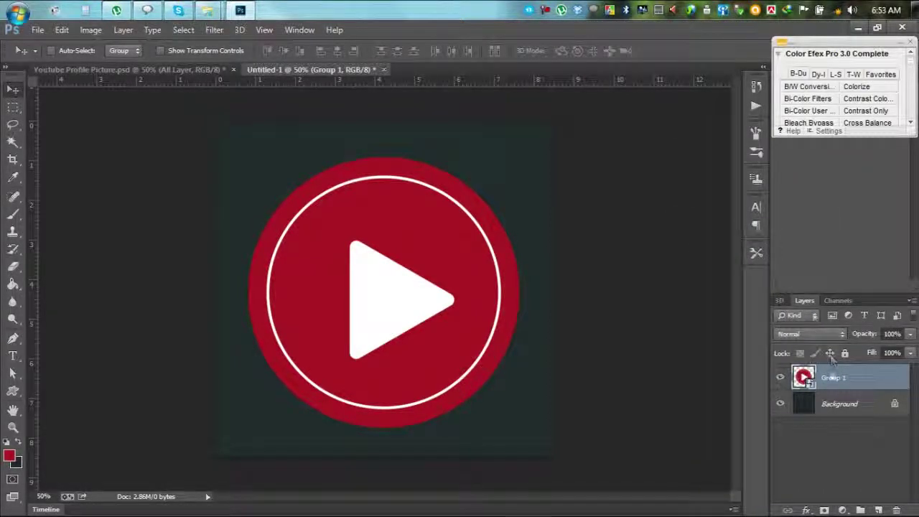
{"action": "mouse_move", "coordinate": [469, 312]}
{"action": "left_mouse_down"}
{"action": "mouse_move", "coordinate": [479, 311]}
{"action": "mouse_move", "coordinate": [469, 307]}
{"action": "left_mouse_up"}
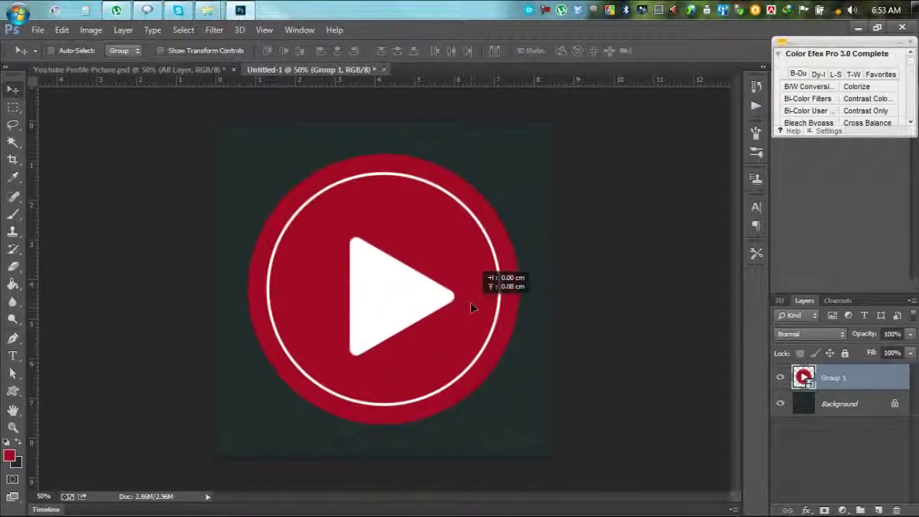
Rasterize the Group 1 smart object and shift the logo slightly right and down.
{"action": "right_click", "coordinate": [835, 385]}
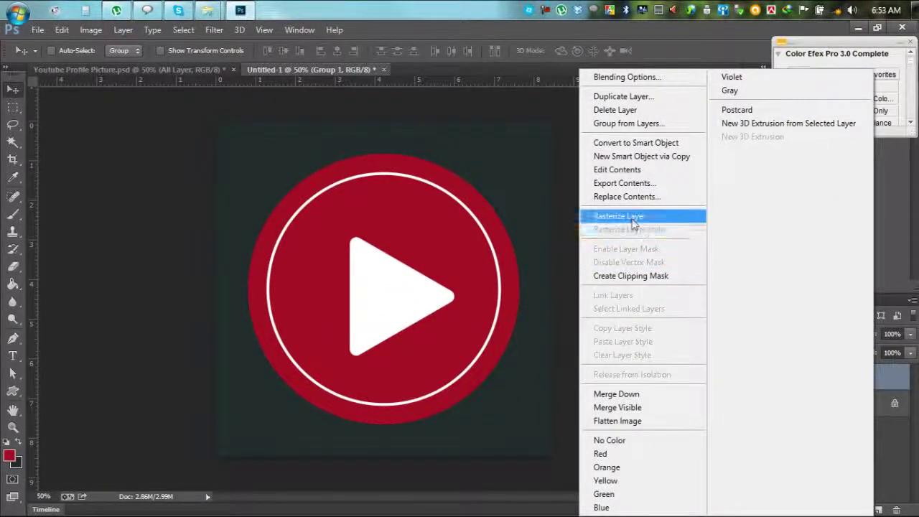
{"action": "left_click", "coordinate": [639, 214]}
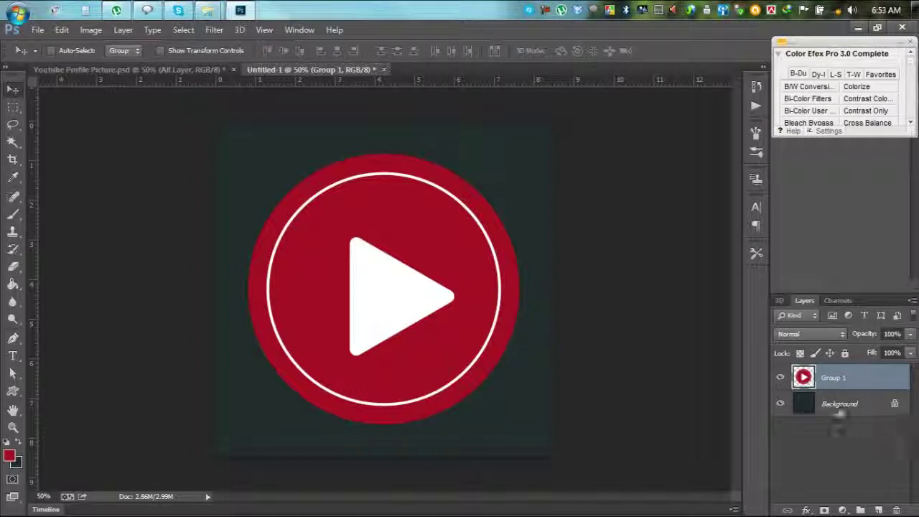
{"action": "left_click_drag", "start_coordinate": [366, 323], "coordinate": [380, 326]}
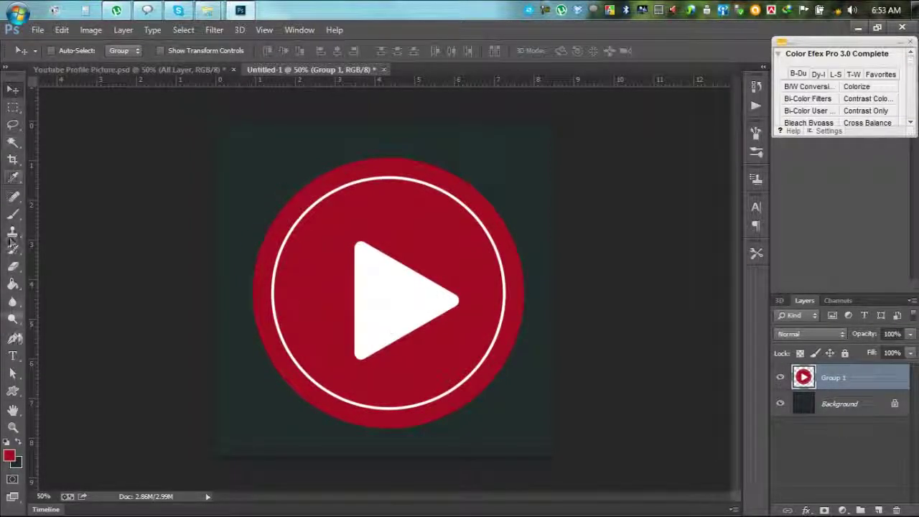
{"action": "left_click", "coordinate": [13, 124]}
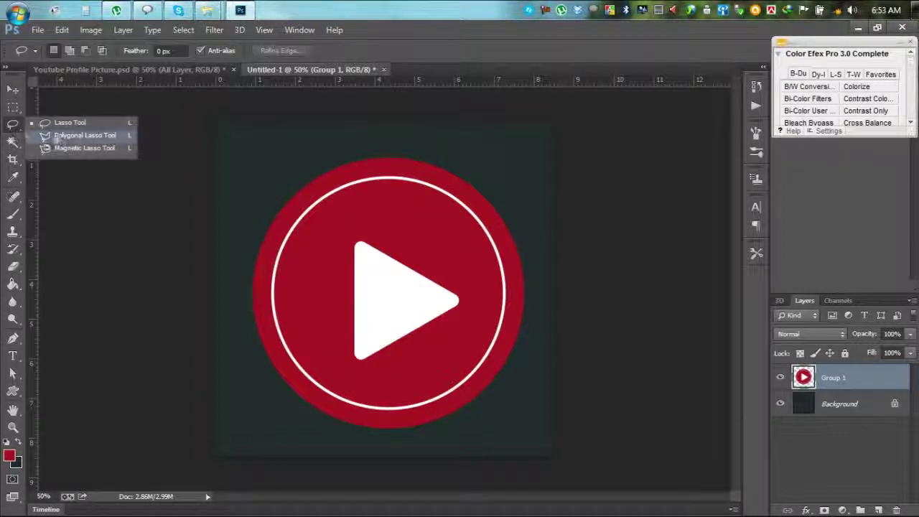
Select the logo's upper-left half with a polygonal lasso, its lower edge cutting diagonally through the centre.
{"action": "left_click", "coordinate": [62, 136]}
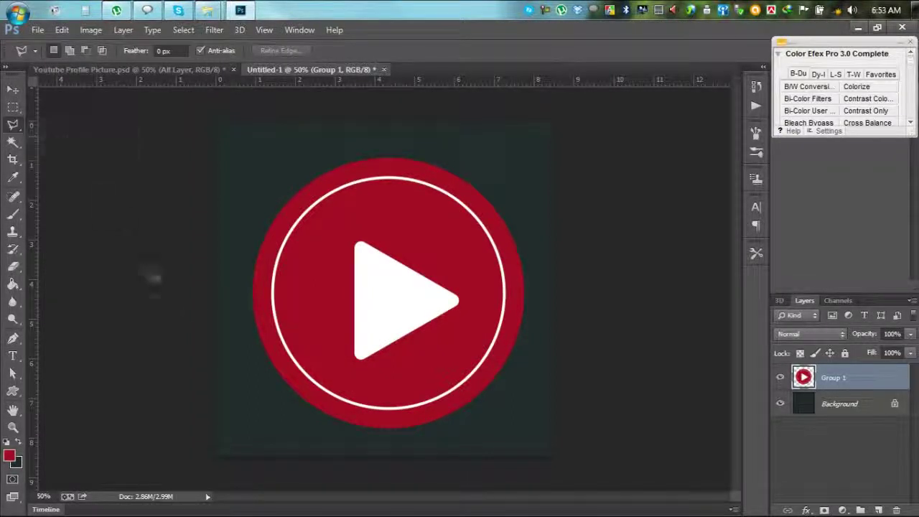
{"action": "left_click", "coordinate": [238, 387]}
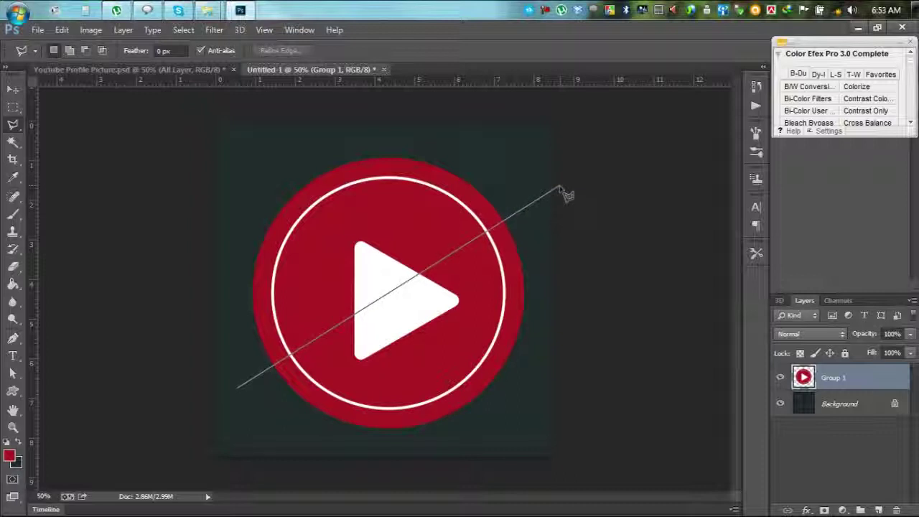
{"action": "left_click", "coordinate": [559, 191]}
{"action": "left_click", "coordinate": [326, 109]}
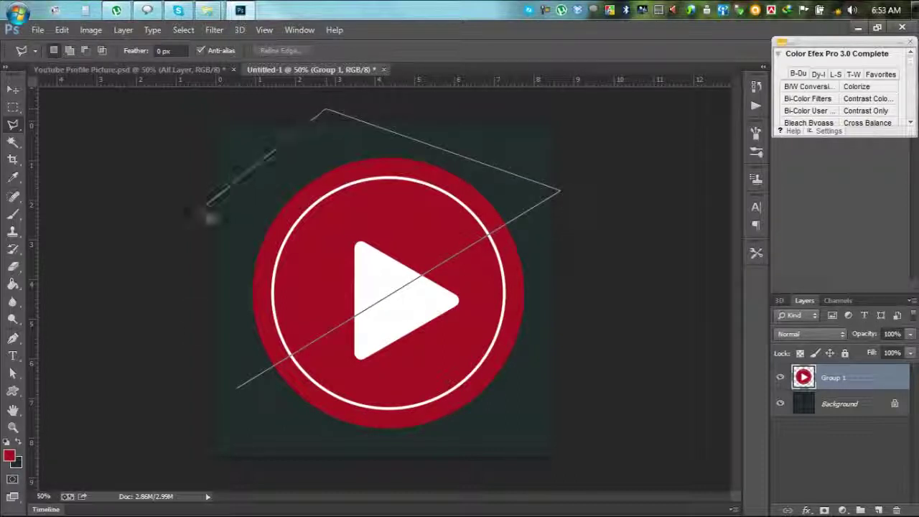
{"action": "left_click", "coordinate": [201, 208]}
{"action": "left_click", "coordinate": [190, 354]}
{"action": "left_click", "coordinate": [238, 388]}
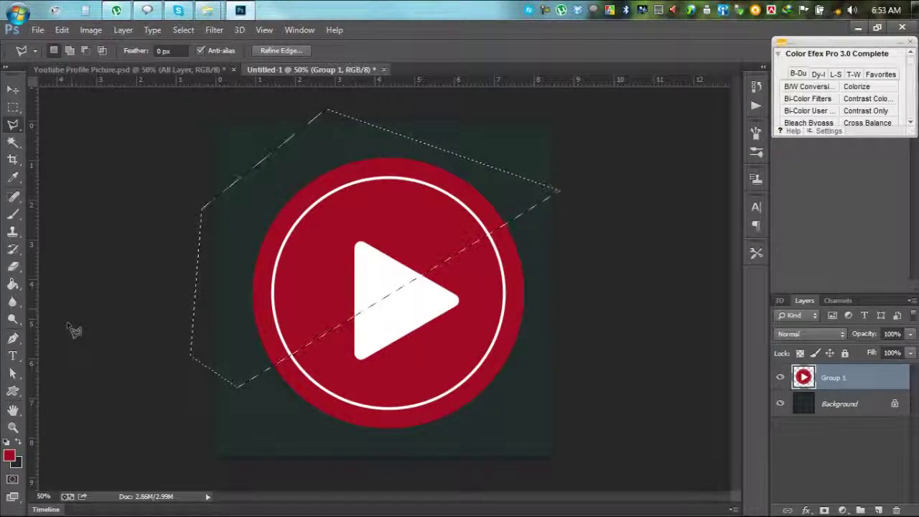
{"action": "left_click_drag", "start_coordinate": [14, 318], "coordinate": [70, 334]}
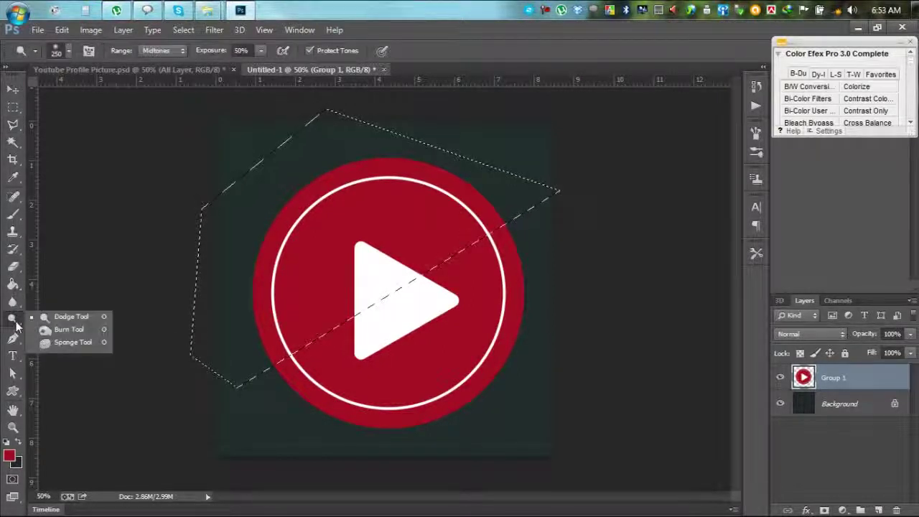
Darken the red circle along the diagonal selection edge with a 349 px soft Burn brush.
{"action": "left_click", "coordinate": [70, 334]}
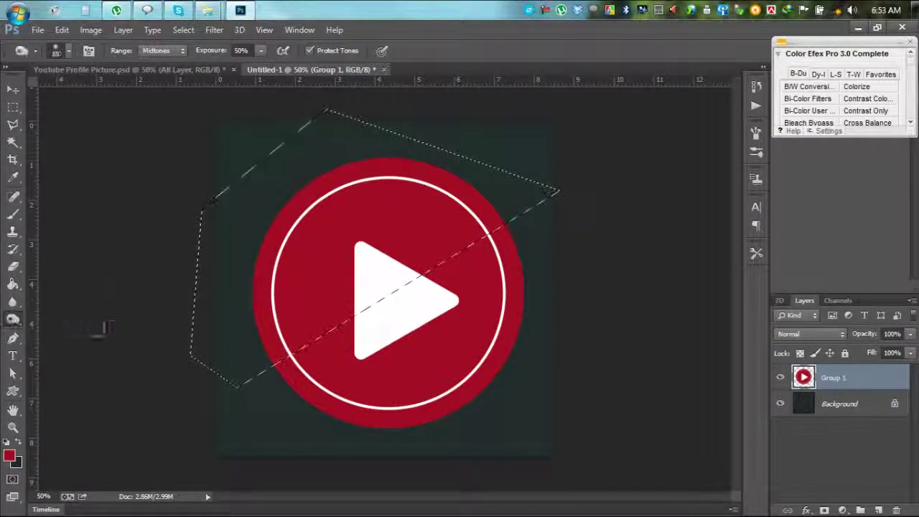
{"action": "right_click", "coordinate": [328, 228]}
{"action": "mouse_move", "coordinate": [425, 259]}
{"action": "left_mouse_down"}
{"action": "mouse_move", "coordinate": [446, 269]}
{"action": "mouse_move", "coordinate": [461, 260]}
{"action": "left_mouse_up"}
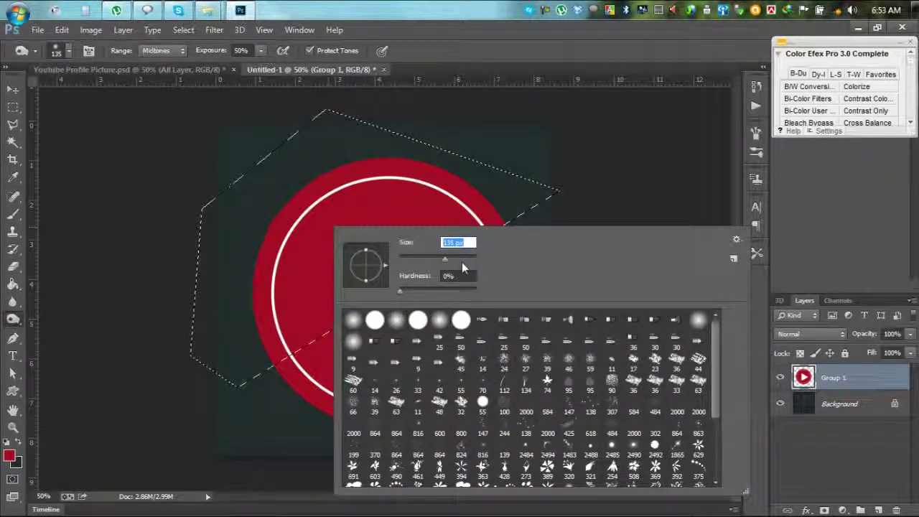
{"action": "left_click_drag", "start_coordinate": [461, 261], "coordinate": [465, 261]}
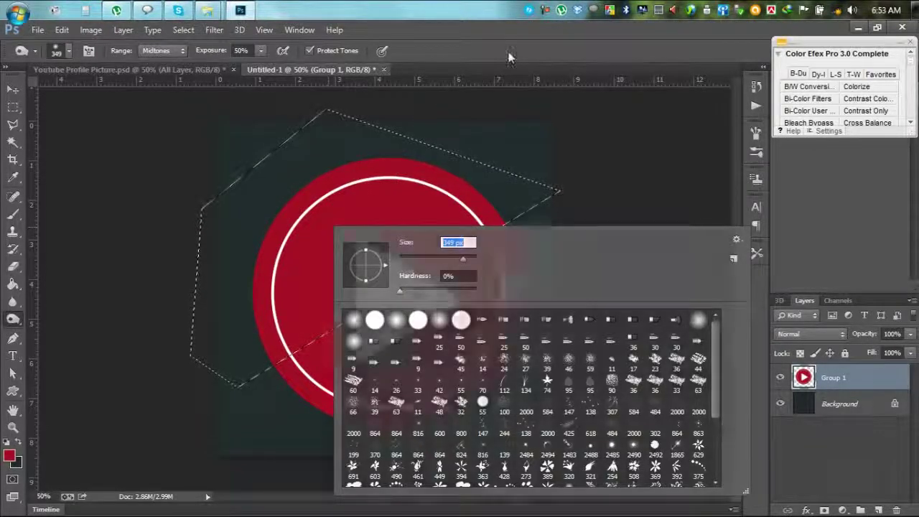
{"action": "key", "text": "Return"}
{"action": "mouse_move", "coordinate": [474, 283]}
{"action": "left_mouse_down"}
{"action": "mouse_move", "coordinate": [267, 369]}
{"action": "mouse_move", "coordinate": [493, 266]}
{"action": "mouse_move", "coordinate": [558, 222]}
{"action": "mouse_move", "coordinate": [518, 260]}
{"action": "left_mouse_up"}
{"action": "key", "text": "bracketright"}
{"action": "key", "text": "bracketright"}
{"action": "key", "text": "bracketright"}
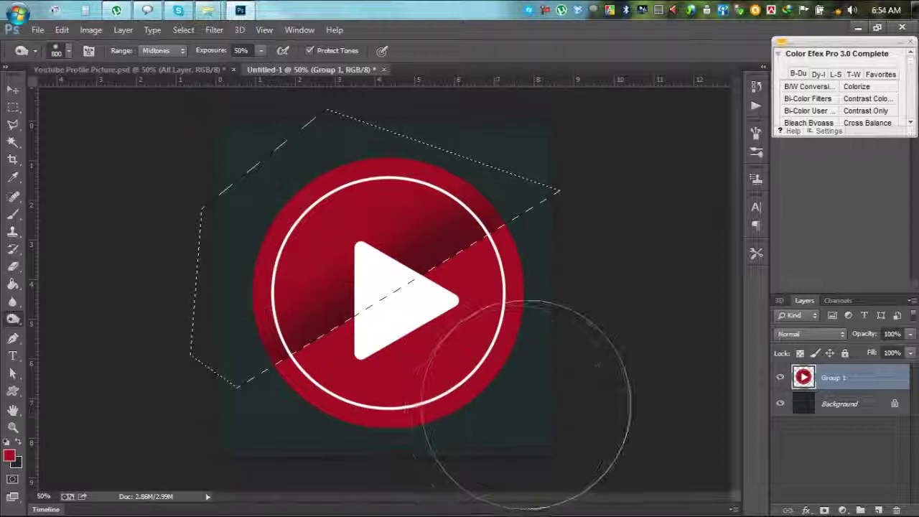
Clear the diagonal selection and return to the Move tool.
{"action": "left_click", "coordinate": [183, 30]}
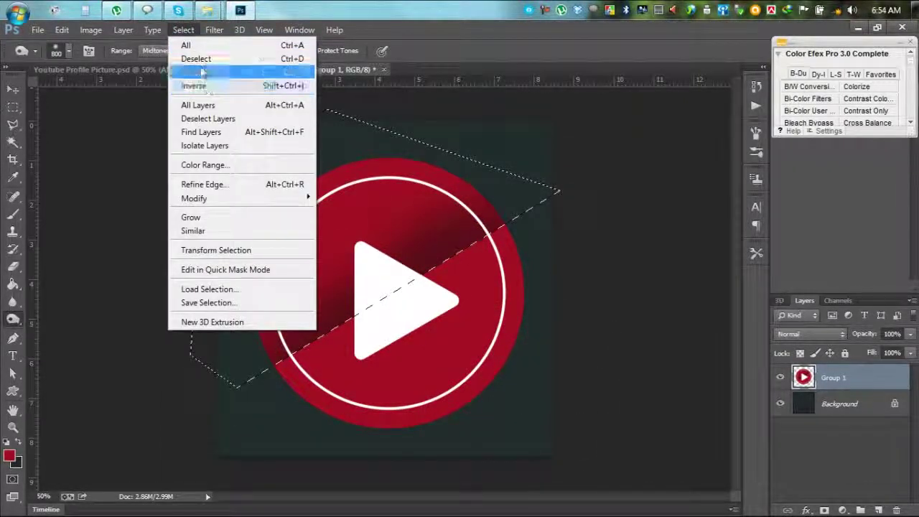
{"action": "left_click", "coordinate": [201, 59]}
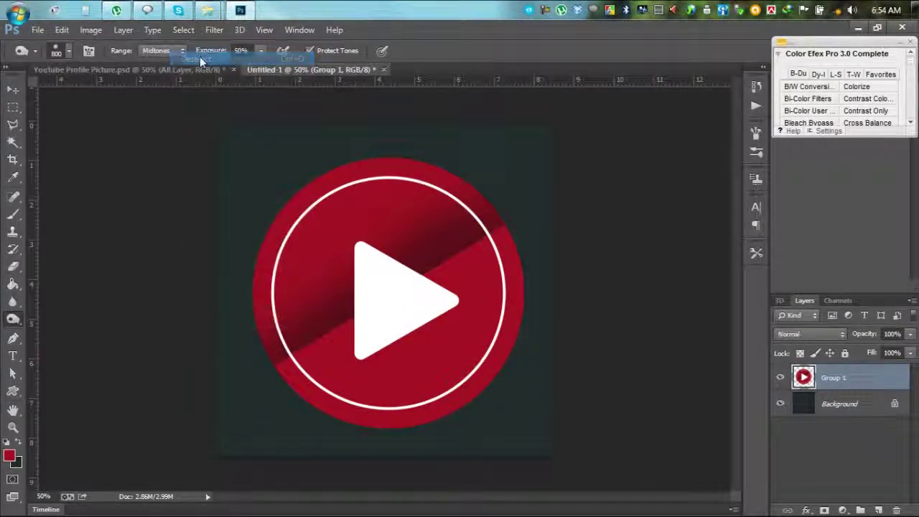
{"action": "left_click", "coordinate": [16, 86]}
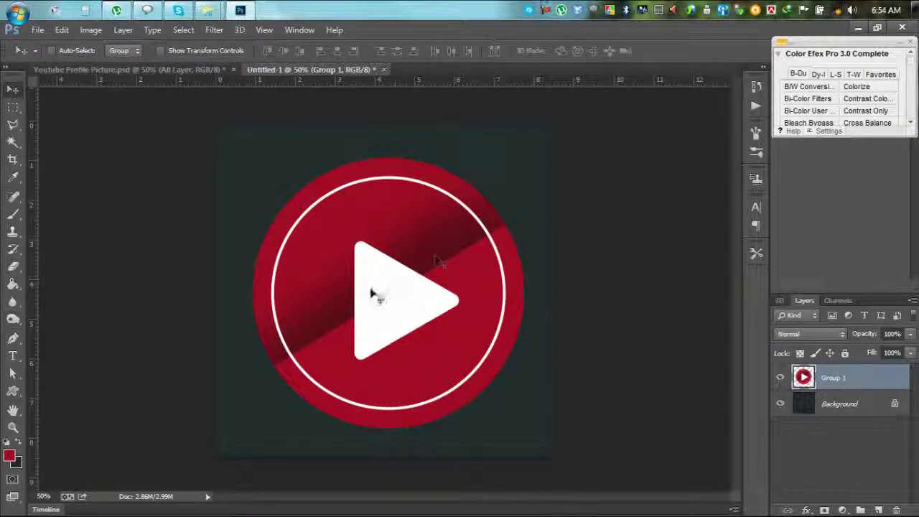